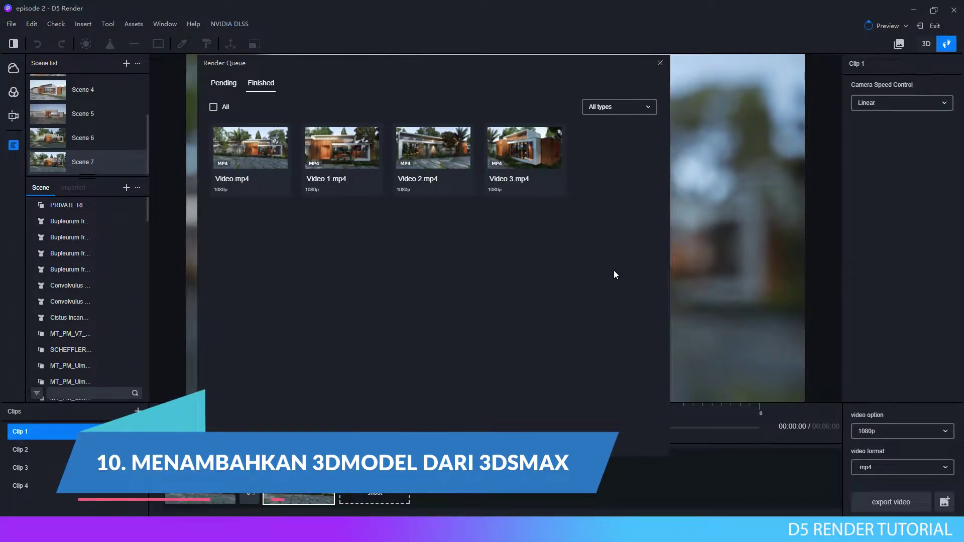
Open the file location of the finished Video.mp4 render
{"action": "right_click", "coordinate": [257, 166]}
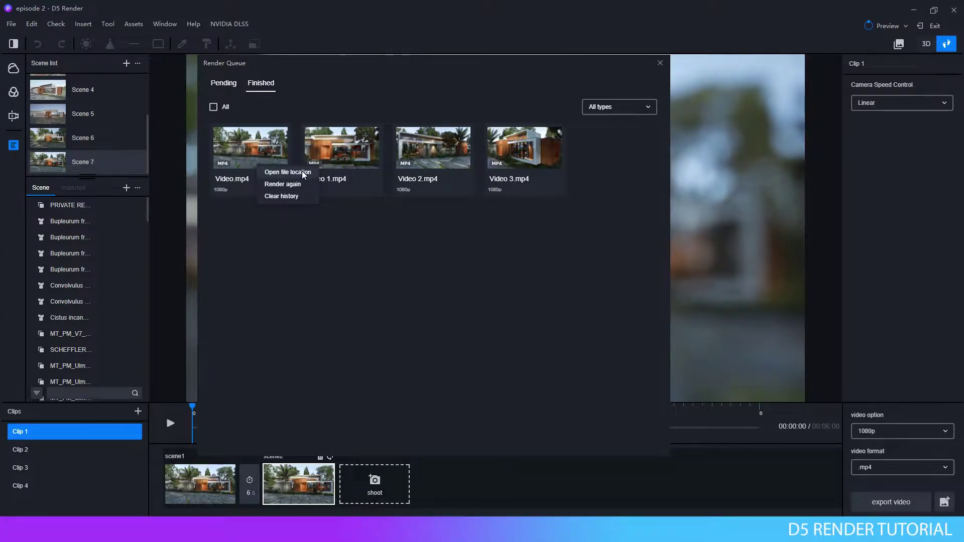
{"action": "left_click", "coordinate": [288, 173]}
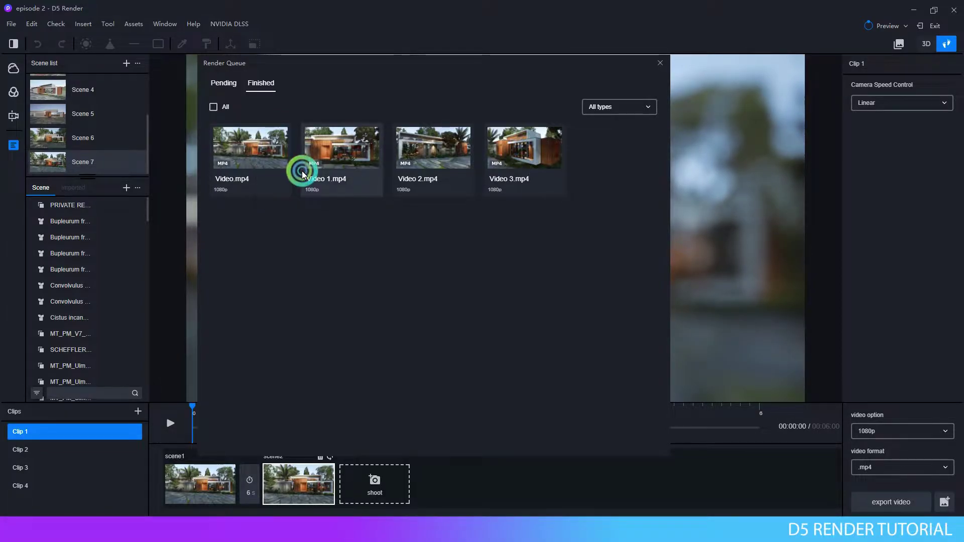
Play Video 1, Video 2 and Video 3 in VLC one after another
{"action": "double_click", "coordinate": [355, 173]}
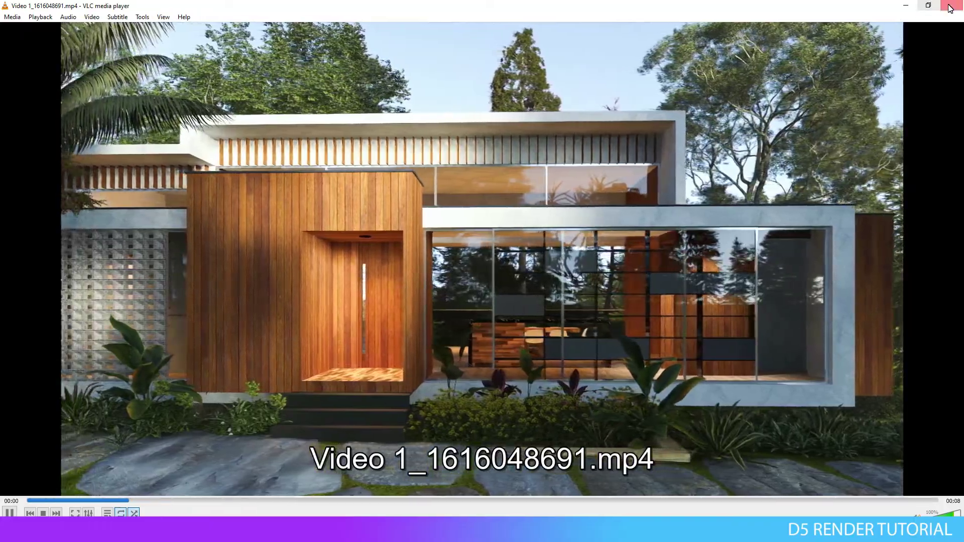
{"action": "left_click", "coordinate": [906, 6]}
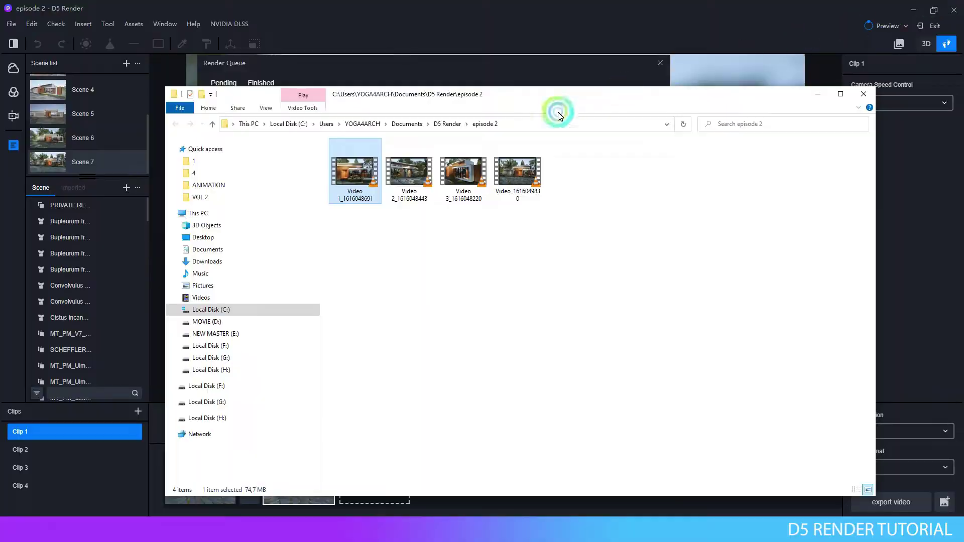
{"action": "double_click", "coordinate": [420, 191]}
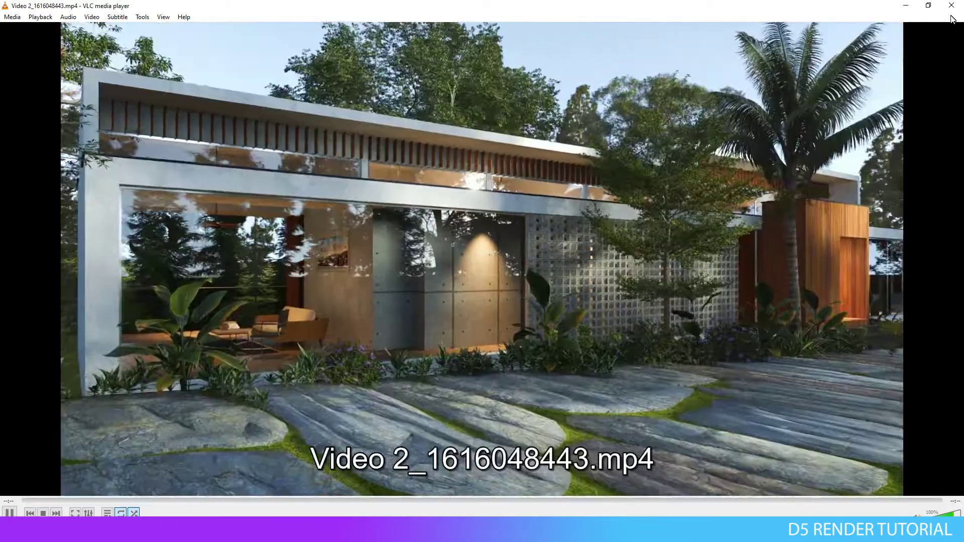
{"action": "left_click", "coordinate": [952, 6]}
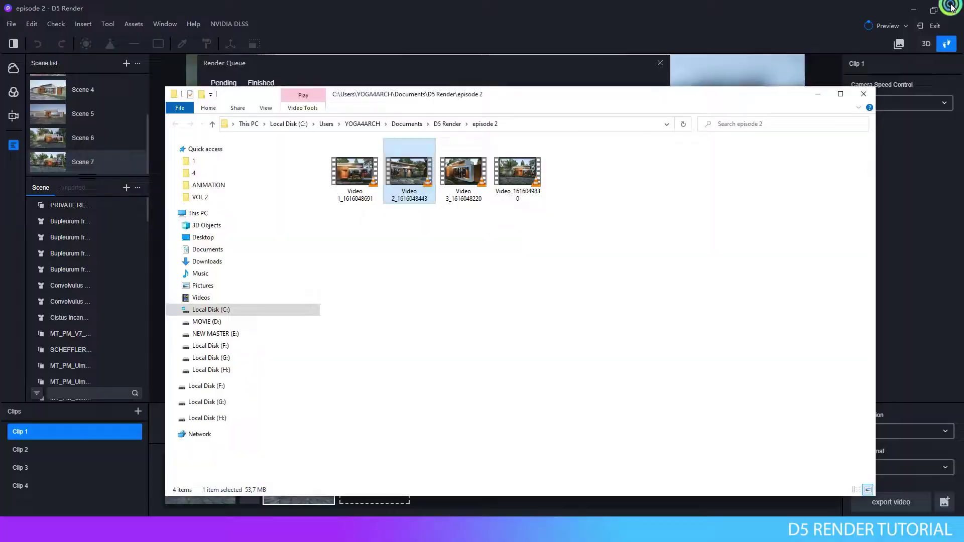
{"action": "double_click", "coordinate": [463, 189]}
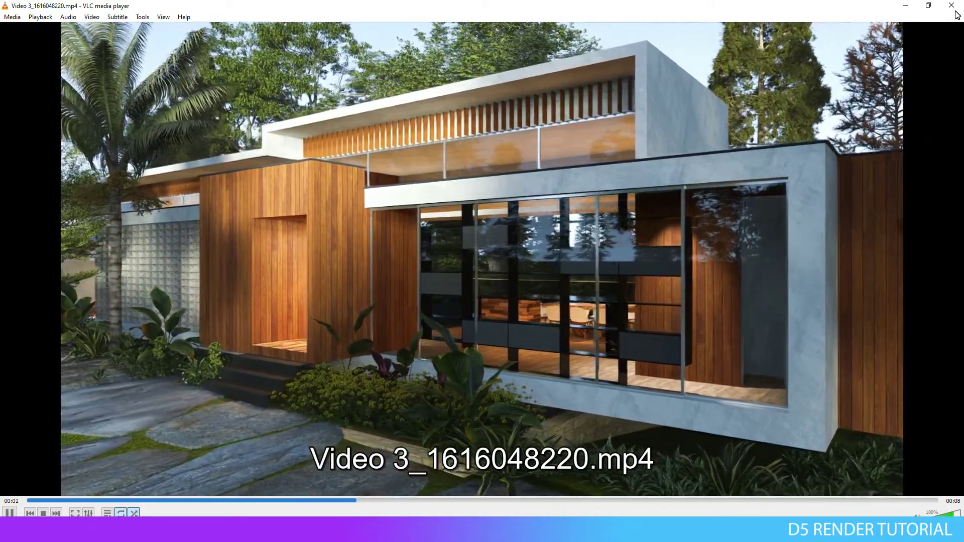
Replay the last rendered video in VLC, then close VLC and the renders folder
{"action": "left_click", "coordinate": [954, 6]}
{"action": "double_click", "coordinate": [518, 171]}
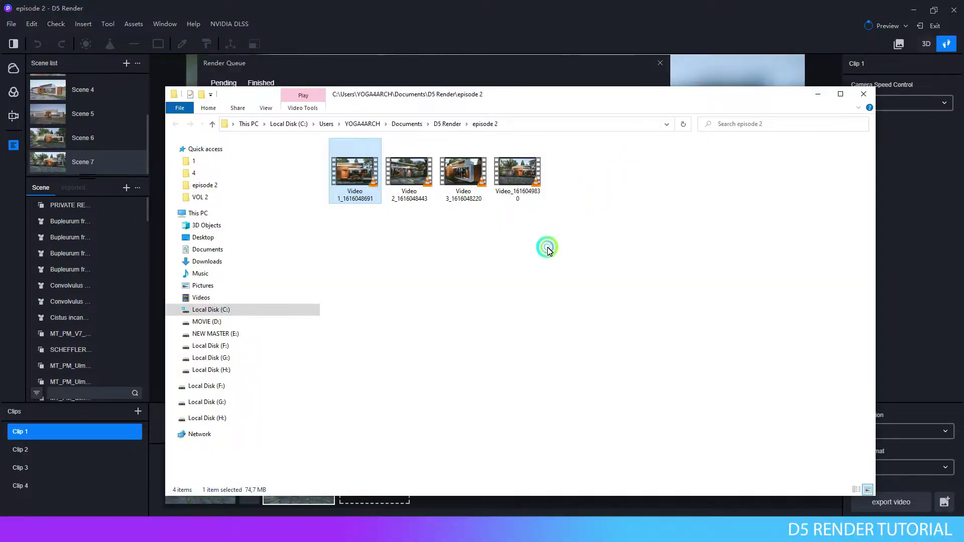
{"action": "left_click", "coordinate": [482, 225]}
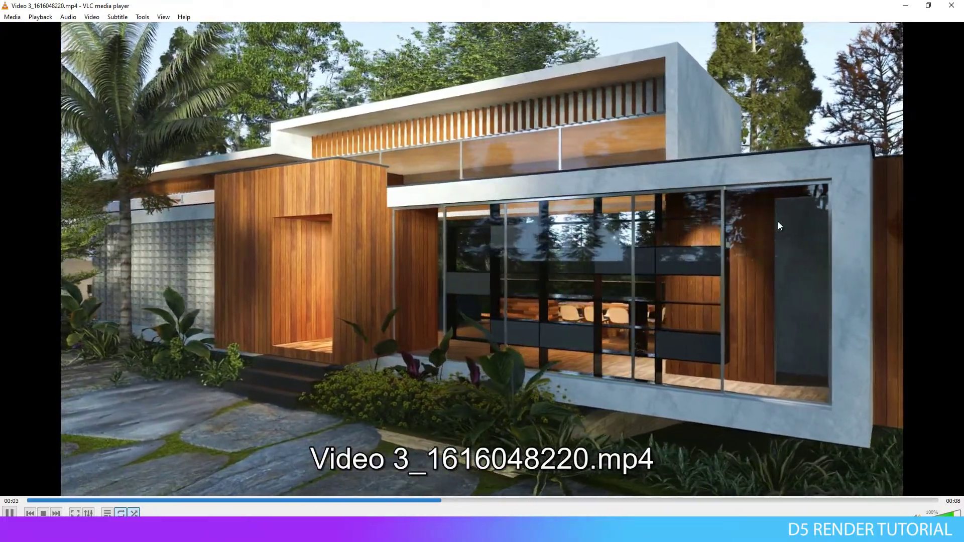
{"action": "key", "text": "alt+F4"}
{"action": "left_click", "coordinate": [837, 115]}
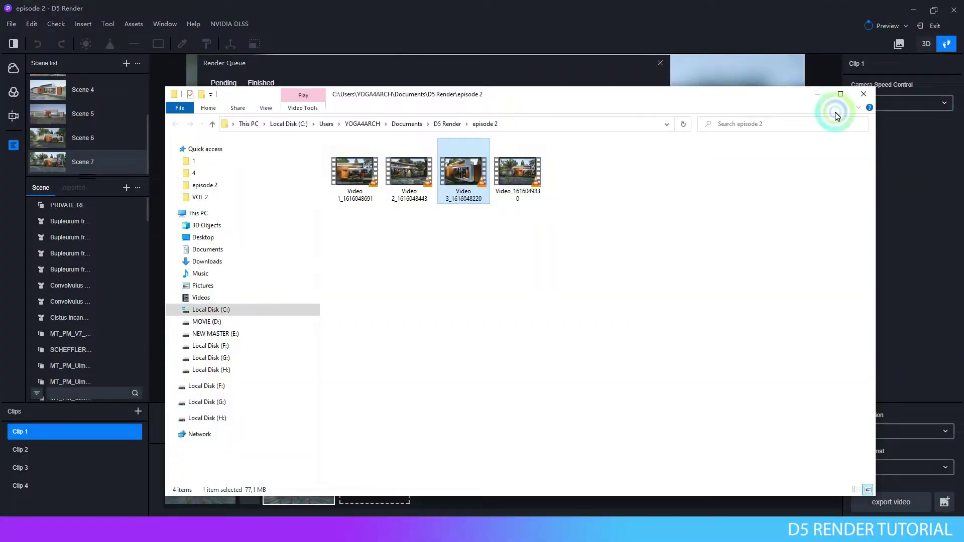
{"action": "left_click", "coordinate": [862, 94]}
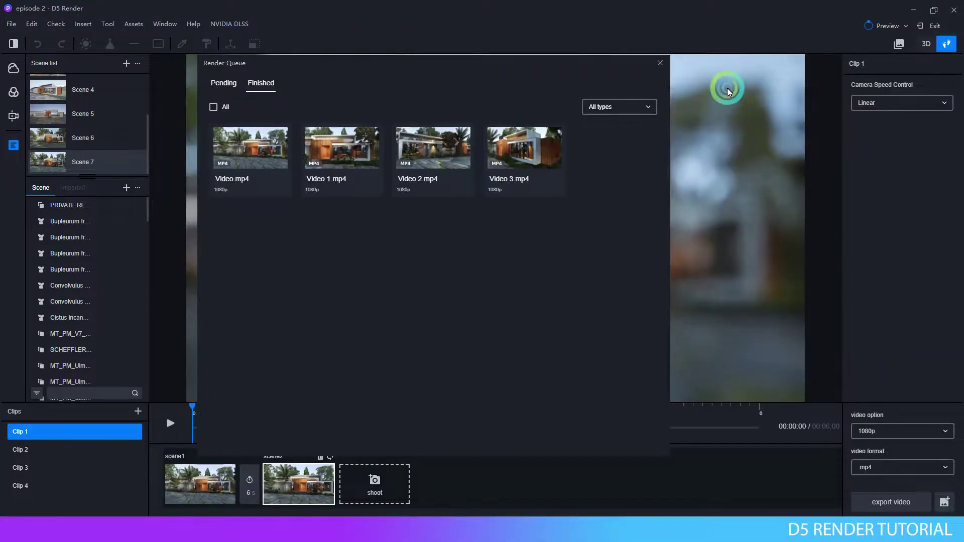
Close the render queue, preview Clip 1 from its scene1 keyframe, and exit video mode
{"action": "left_click", "coordinate": [660, 63]}
{"action": "left_click", "coordinate": [603, 309]}
{"action": "left_click", "coordinate": [203, 480]}
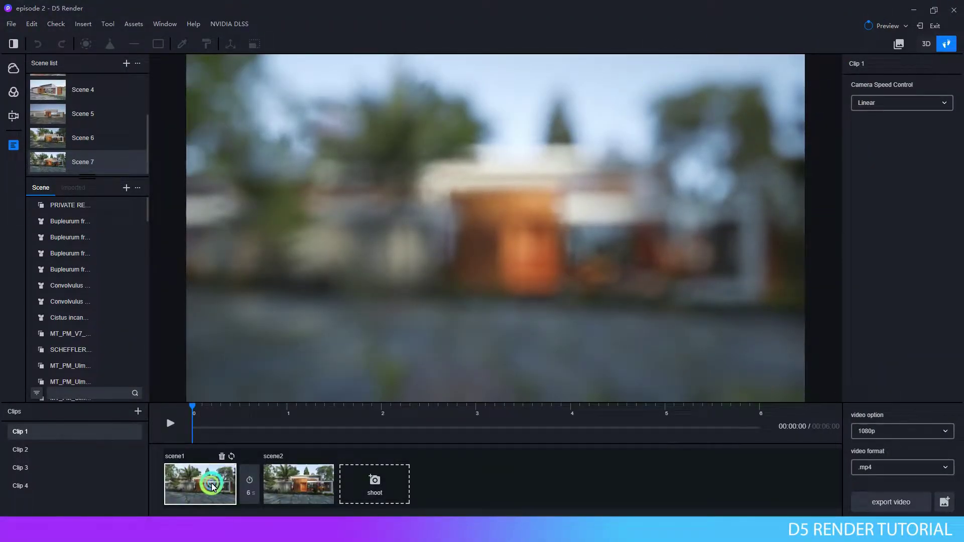
{"action": "left_click", "coordinate": [190, 439]}
{"action": "left_click", "coordinate": [173, 423]}
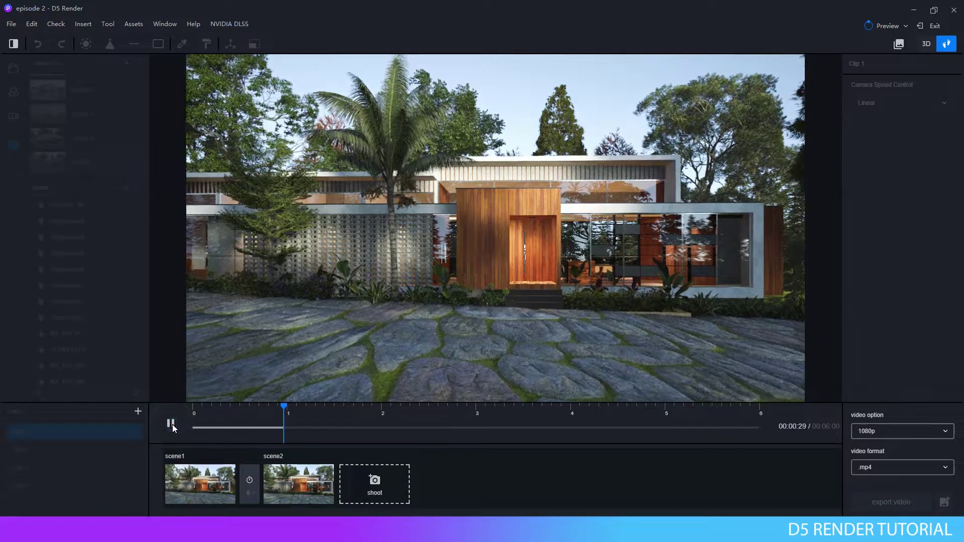
{"action": "left_click", "coordinate": [282, 371]}
{"action": "left_click", "coordinate": [566, 239]}
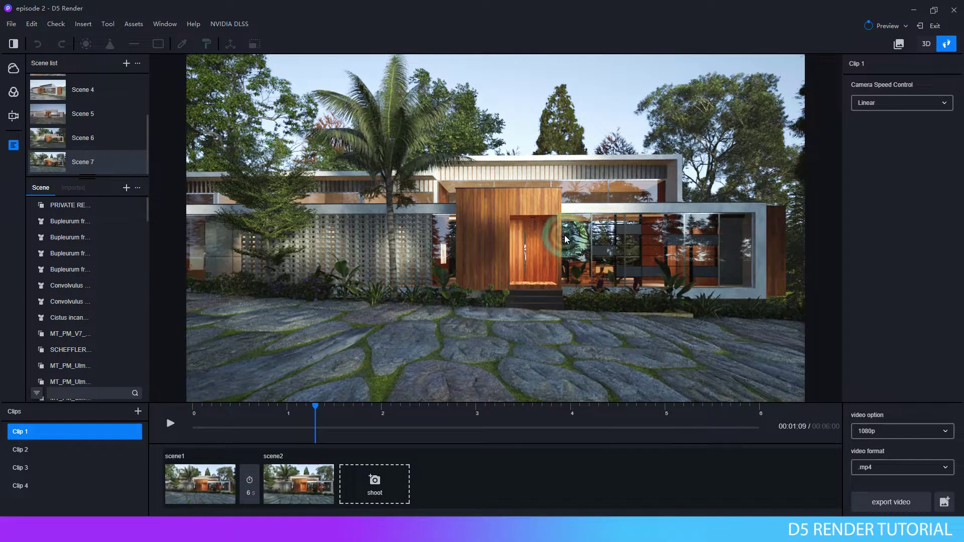
{"action": "left_click", "coordinate": [935, 25]}
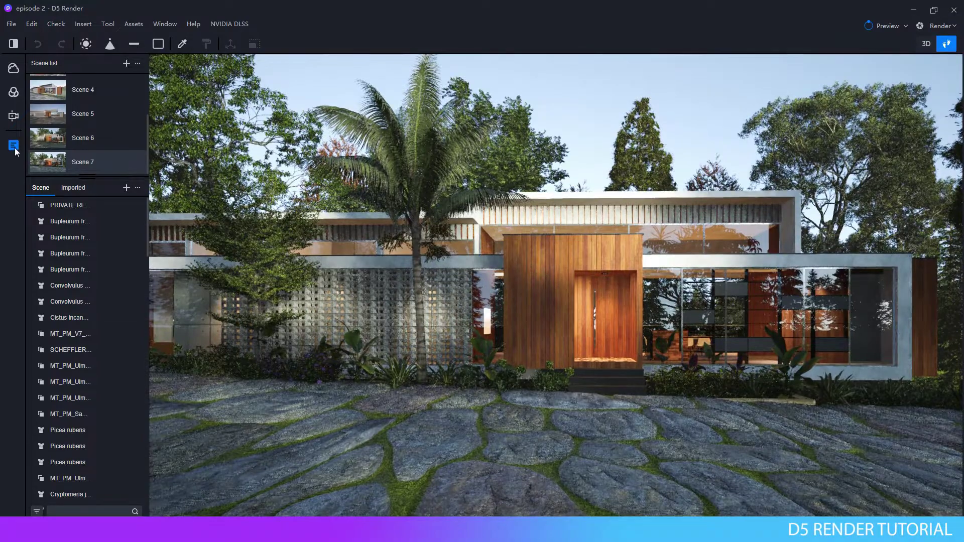
Save the project and zoom the viewport in toward the interior
{"action": "left_click", "coordinate": [11, 24]}
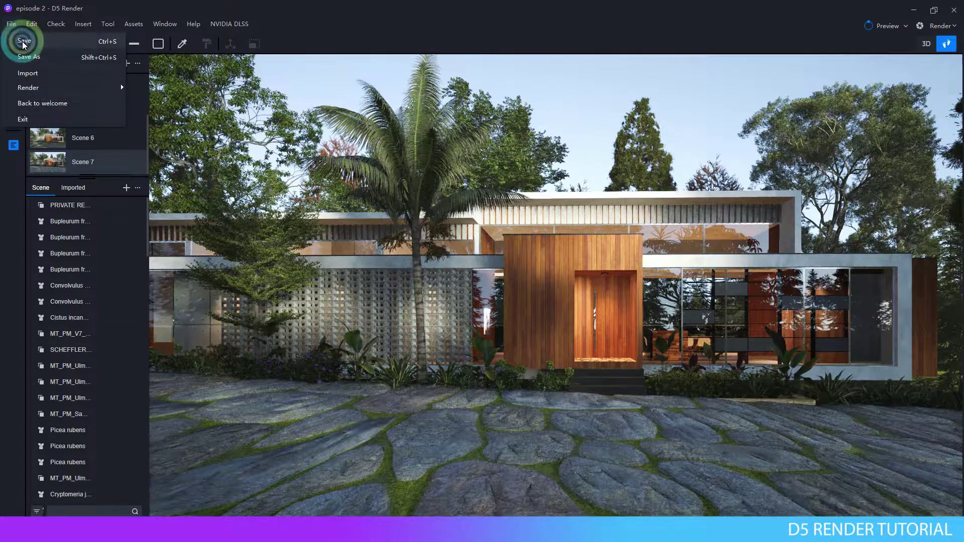
{"action": "left_click", "coordinate": [60, 40]}
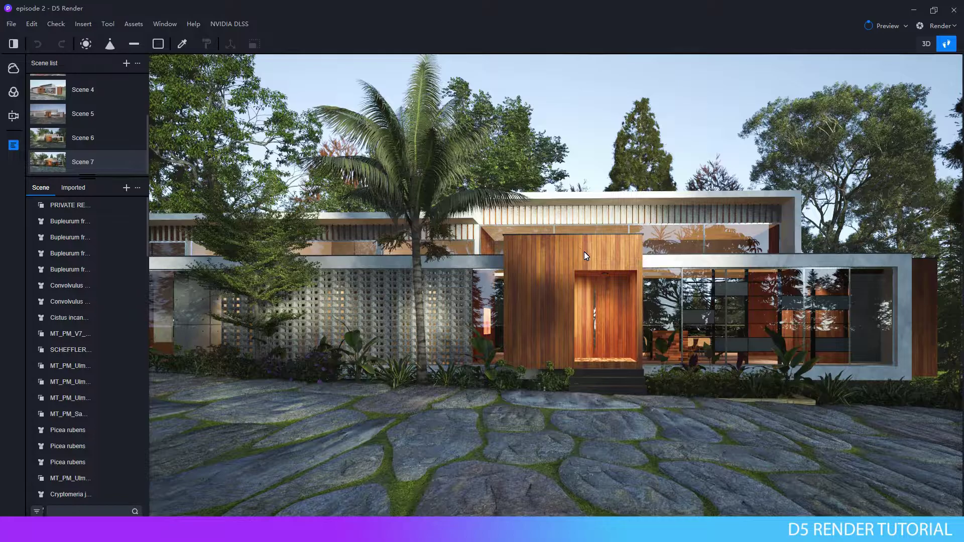
{"action": "scroll", "coordinate": [660, 261], "scroll_direction": "up", "scroll_amount": 5}
{"action": "scroll", "coordinate": [720, 288], "scroll_direction": "up", "scroll_amount": 5}
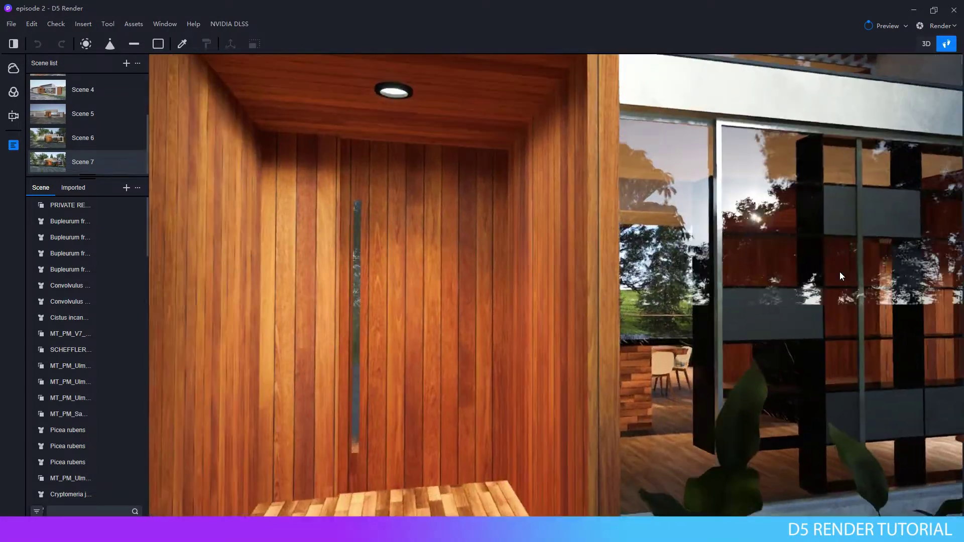
{"action": "scroll", "coordinate": [840, 272], "scroll_direction": "up", "scroll_amount": 5}
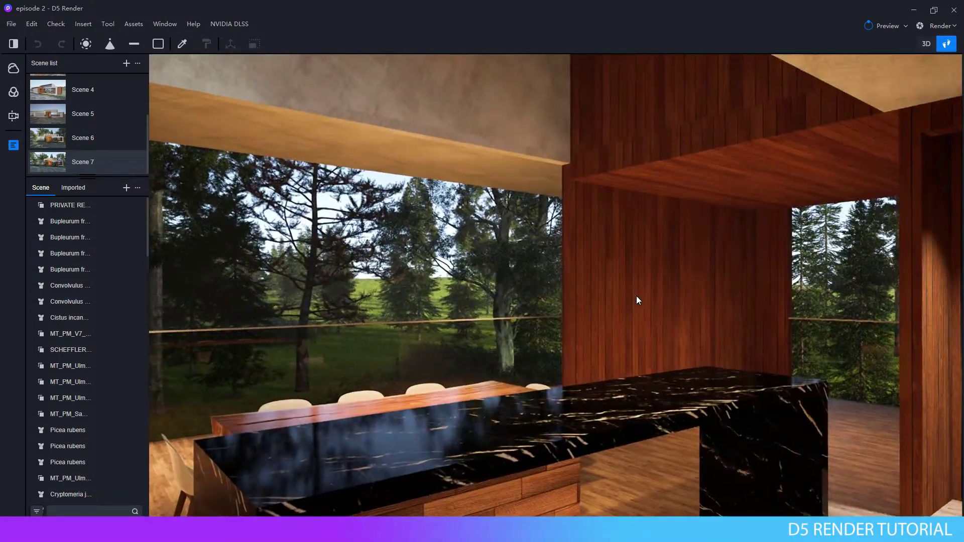
{"action": "scroll", "coordinate": [839, 282], "scroll_direction": "up", "scroll_amount": 3}
{"action": "scroll", "coordinate": [499, 328], "scroll_direction": "up", "scroll_amount": 3}
{"action": "scroll", "coordinate": [615, 339], "scroll_direction": "up", "scroll_amount": 3}
{"action": "scroll", "coordinate": [615, 339], "scroll_direction": "up", "scroll_amount": 3}
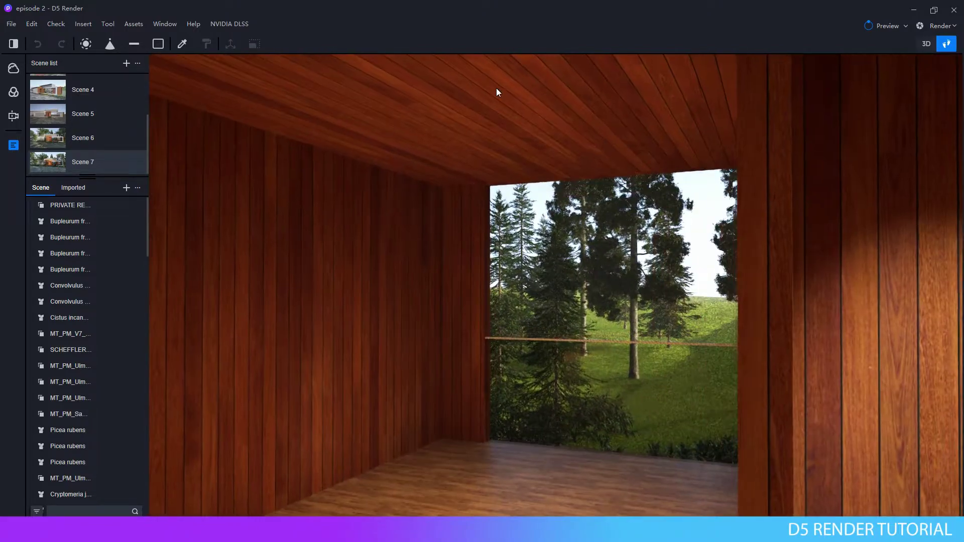
{"action": "scroll", "coordinate": [556, 447], "scroll_direction": "down", "scroll_amount": 3}
{"action": "scroll", "coordinate": [541, 423], "scroll_direction": "down", "scroll_amount": 3}
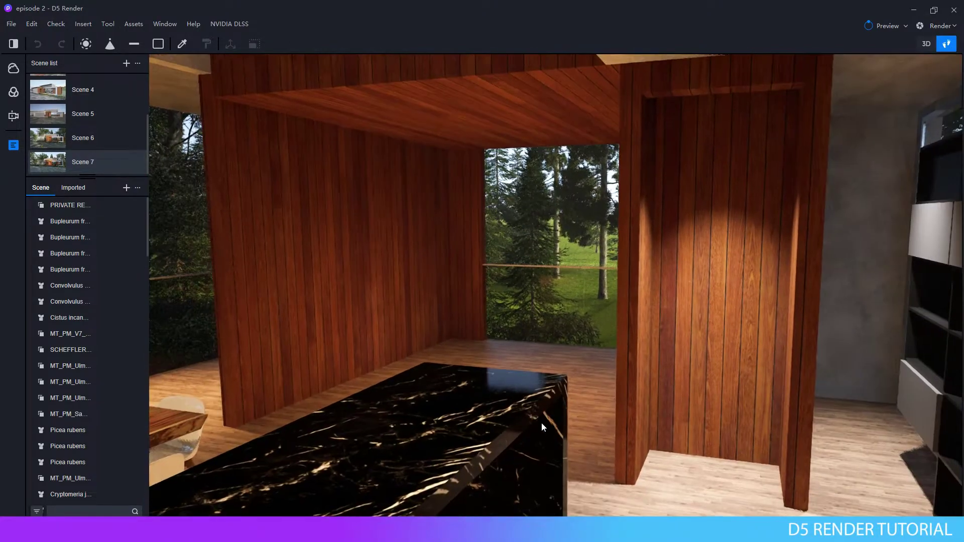
{"action": "scroll", "coordinate": [538, 363], "scroll_direction": "up", "scroll_amount": 3}
{"action": "scroll", "coordinate": [592, 370], "scroll_direction": "up", "scroll_amount": 3}
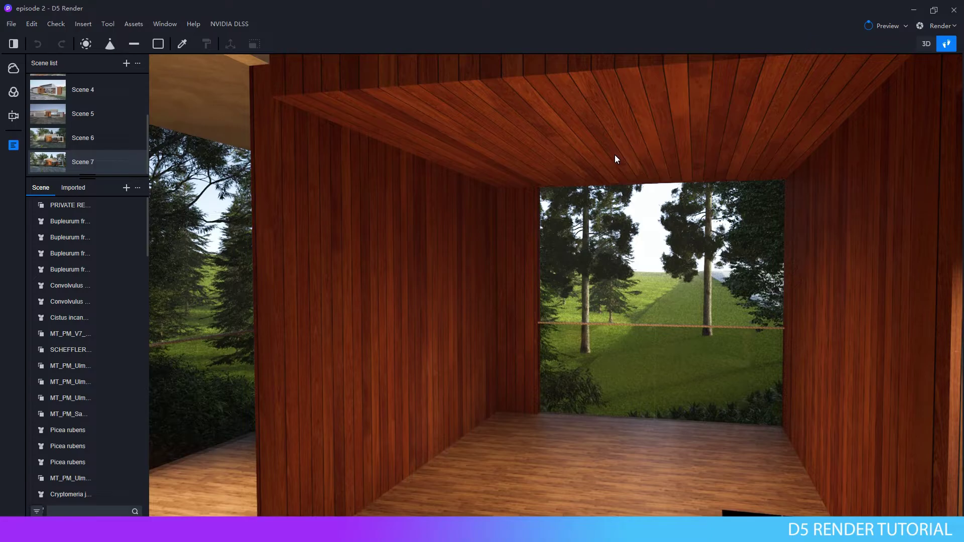
{"action": "scroll", "coordinate": [807, 248], "scroll_direction": "down", "scroll_amount": 3}
Orbit the view around to face the glazed wall
{"action": "right_click_drag", "start_coordinate": [807, 249], "coordinate": [733, 416]}
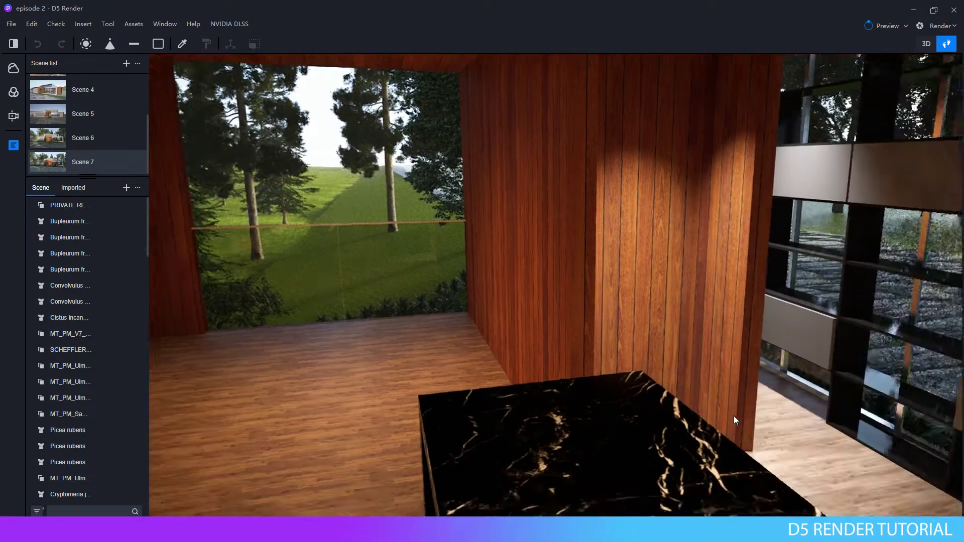
{"action": "scroll", "coordinate": [466, 342], "scroll_direction": "up", "scroll_amount": 3}
{"action": "mouse_move", "coordinate": [466, 342]}
{"action": "right_mouse_down"}
{"action": "mouse_move", "coordinate": [602, 248]}
{"action": "mouse_move", "coordinate": [610, 277]}
{"action": "mouse_move", "coordinate": [385, 325]}
{"action": "right_mouse_up"}
{"action": "scroll", "coordinate": [601, 247], "scroll_direction": "down", "scroll_amount": 3}
{"action": "scroll", "coordinate": [618, 225], "scroll_direction": "down", "scroll_amount": 3}
{"action": "scroll", "coordinate": [384, 324], "scroll_direction": "up", "scroll_amount": 3}
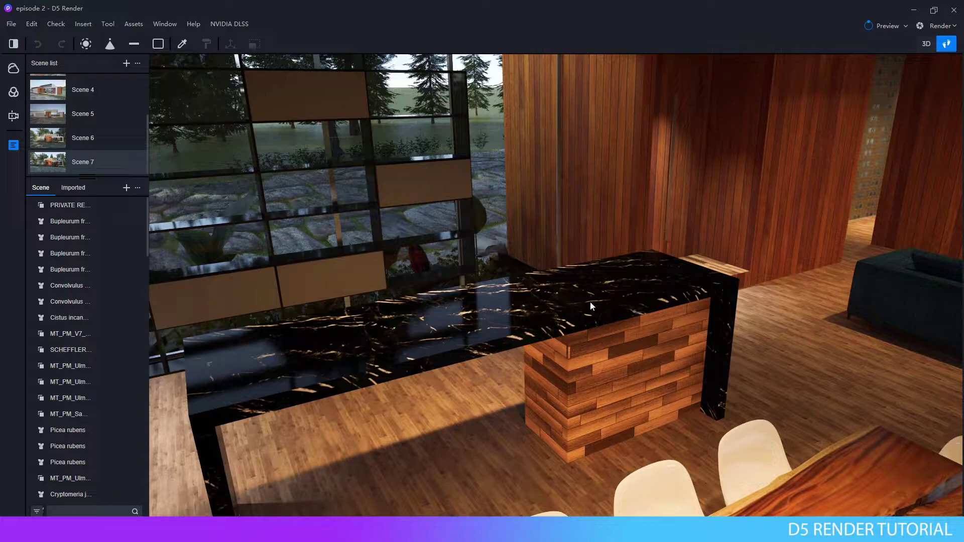
{"action": "right_click_drag", "start_coordinate": [603, 308], "coordinate": [465, 282]}
{"action": "scroll", "coordinate": [557, 176], "scroll_direction": "up", "scroll_amount": 5}
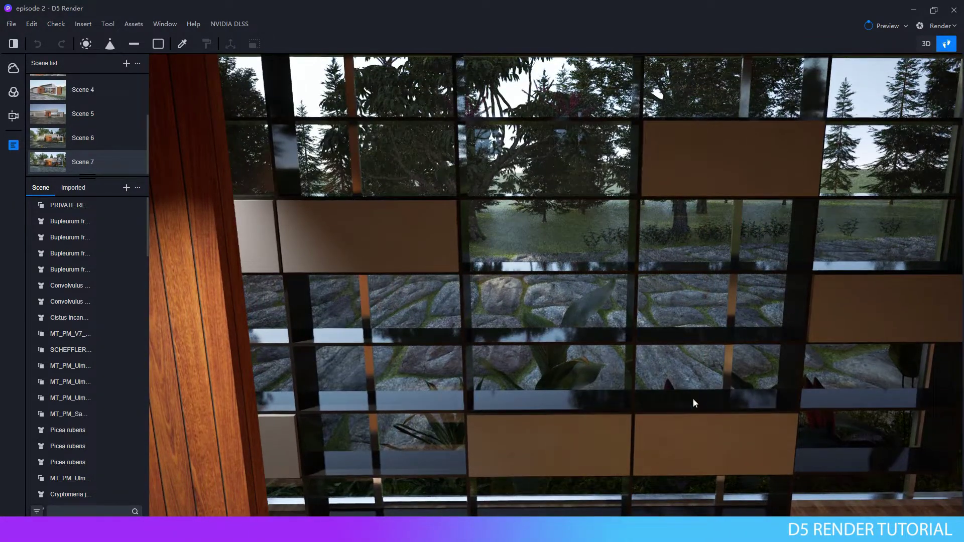
{"action": "scroll", "coordinate": [422, 424], "scroll_direction": "down", "scroll_amount": 5}
Bring the view to eye level by the dining table, then into the wood-clad box facing the trees
{"action": "mouse_move", "coordinate": [468, 393]}
{"action": "right_mouse_down"}
{"action": "mouse_move", "coordinate": [782, 390]}
{"action": "mouse_move", "coordinate": [664, 463]}
{"action": "mouse_move", "coordinate": [441, 426]}
{"action": "right_mouse_up"}
{"action": "scroll", "coordinate": [514, 379], "scroll_direction": "down", "scroll_amount": 3}
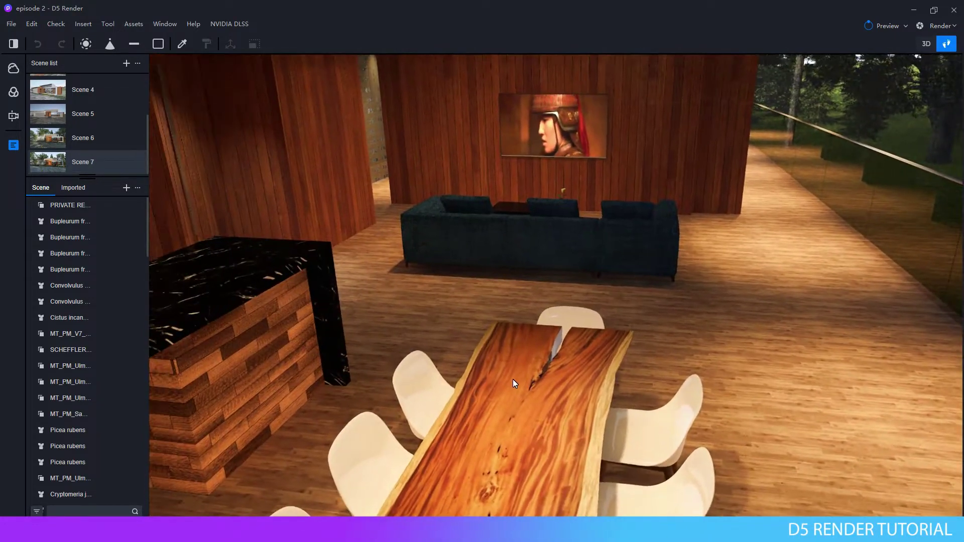
{"action": "right_click_drag", "start_coordinate": [677, 344], "coordinate": [577, 345]}
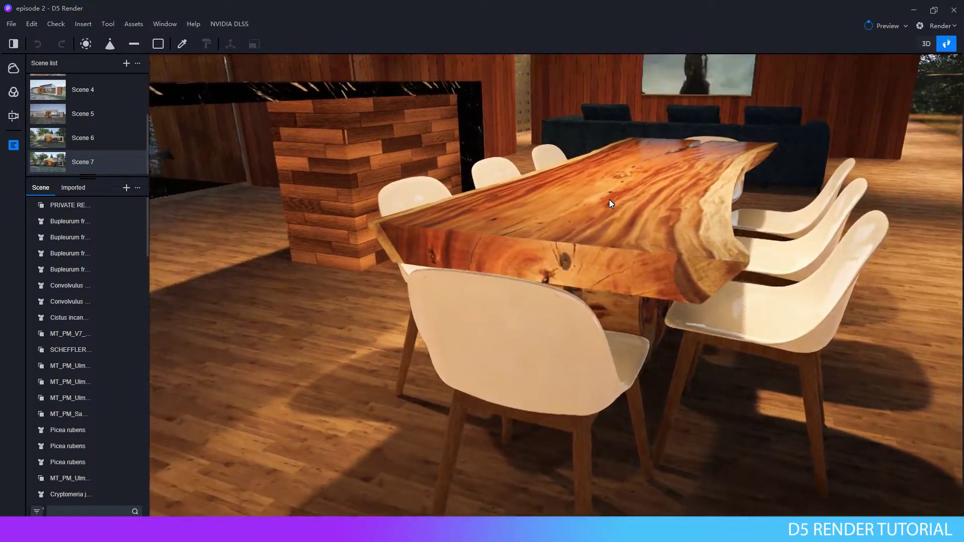
{"action": "scroll", "coordinate": [577, 345], "scroll_direction": "down", "scroll_amount": 3}
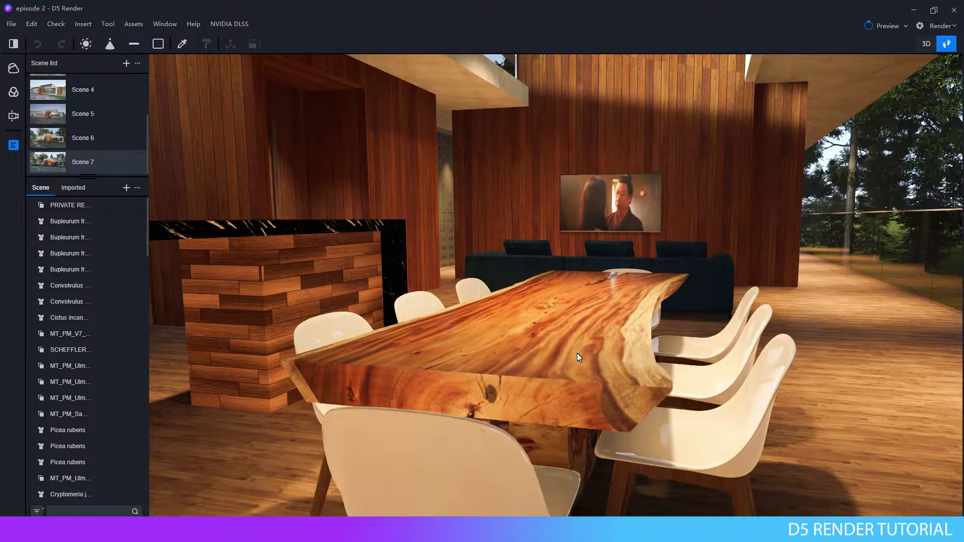
{"action": "mouse_move", "coordinate": [565, 300]}
{"action": "right_mouse_down"}
{"action": "mouse_move", "coordinate": [778, 308]}
{"action": "mouse_move", "coordinate": [382, 222]}
{"action": "mouse_move", "coordinate": [314, 217]}
{"action": "mouse_move", "coordinate": [609, 220]}
{"action": "mouse_move", "coordinate": [551, 273]}
{"action": "mouse_move", "coordinate": [388, 296]}
{"action": "mouse_move", "coordinate": [372, 254]}
{"action": "right_mouse_up"}
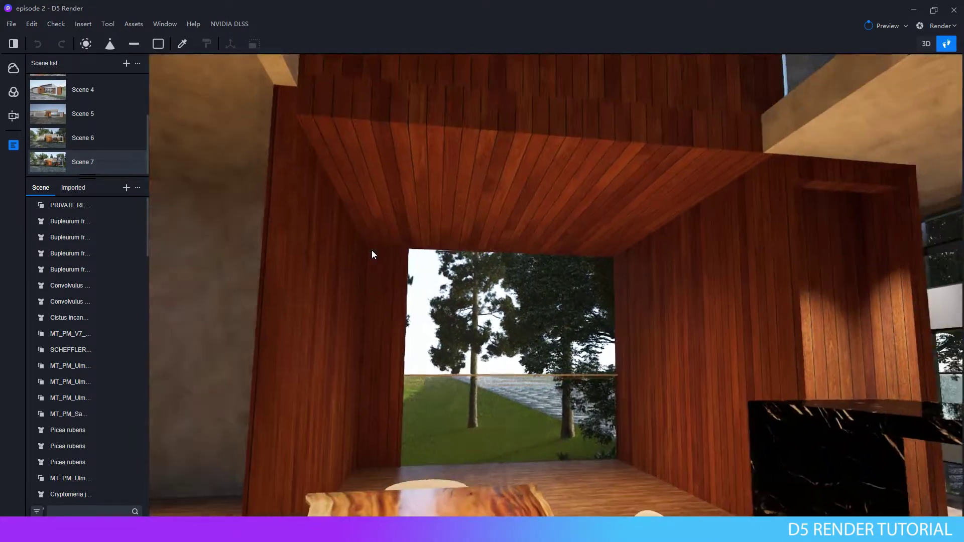
{"action": "scroll", "coordinate": [372, 250], "scroll_direction": "up", "scroll_amount": 2}
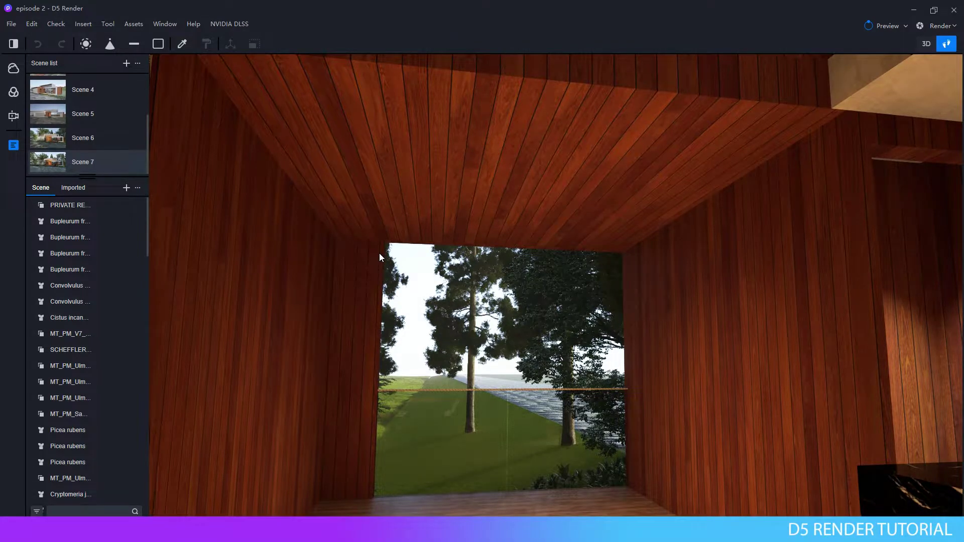
{"action": "scroll", "coordinate": [379, 257], "scroll_direction": "down", "scroll_amount": 3}
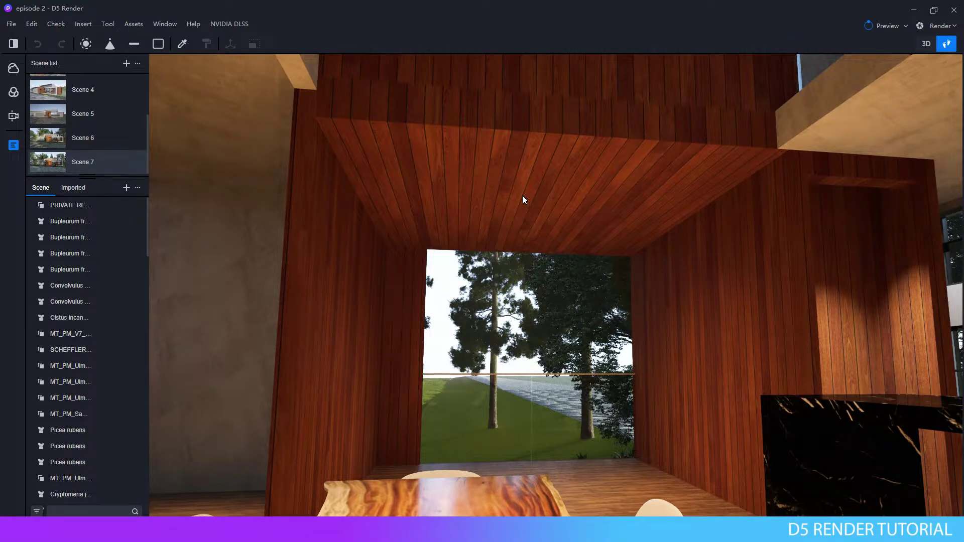
{"action": "scroll", "coordinate": [522, 198], "scroll_direction": "up", "scroll_amount": 2}
{"action": "scroll", "coordinate": [523, 198], "scroll_direction": "up", "scroll_amount": 2}
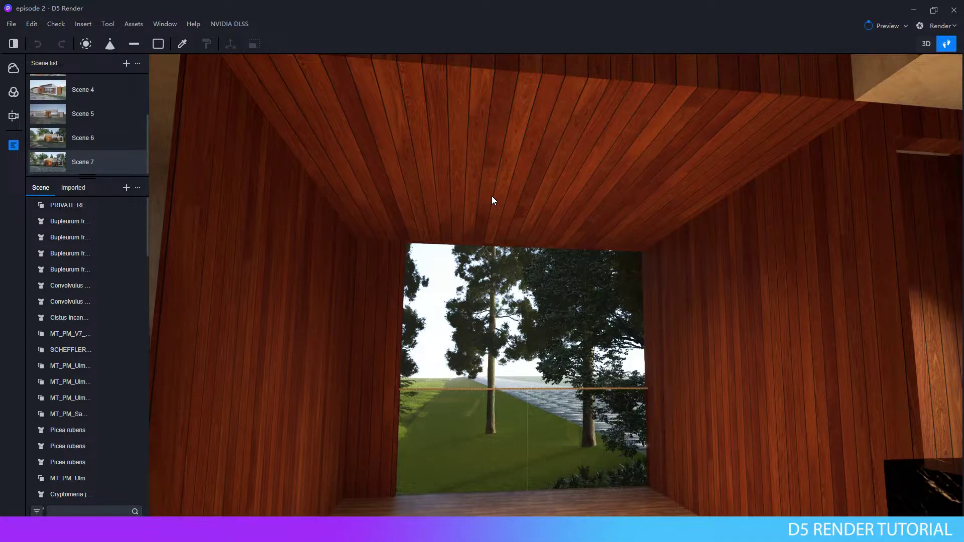
Minimize D5 Render, window-select the whole Agnes_lamp model in 3ds Max, and choose Group > Group
{"action": "left_click", "coordinate": [913, 11]}
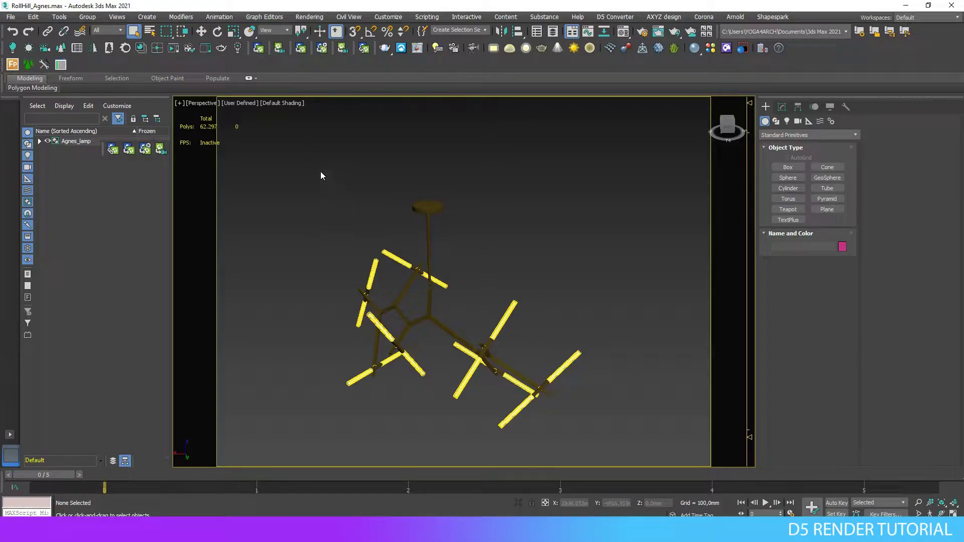
{"action": "scroll", "coordinate": [478, 252], "scroll_direction": "down", "scroll_amount": 4}
{"action": "scroll", "coordinate": [396, 218], "scroll_direction": "down", "scroll_amount": 2}
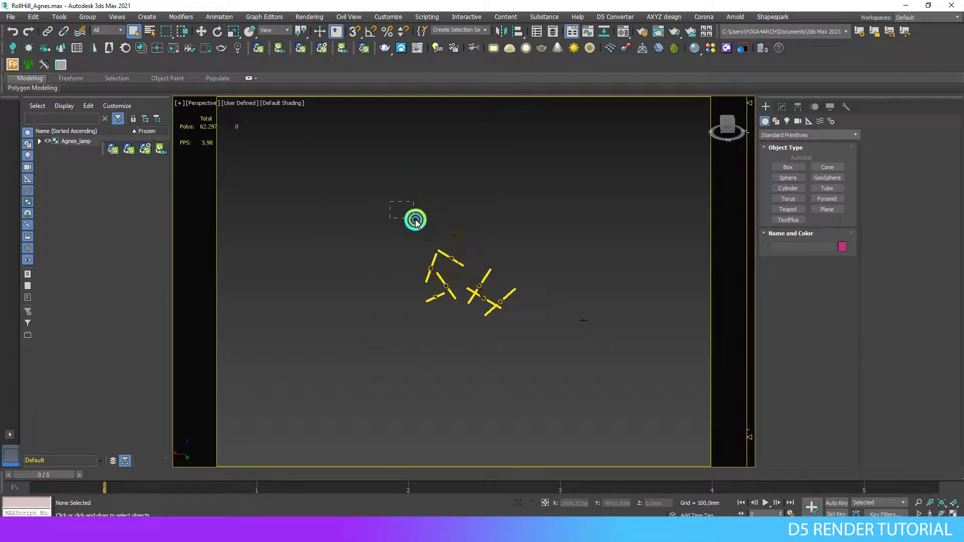
{"action": "left_click_drag", "start_coordinate": [529, 346], "coordinate": [556, 369]}
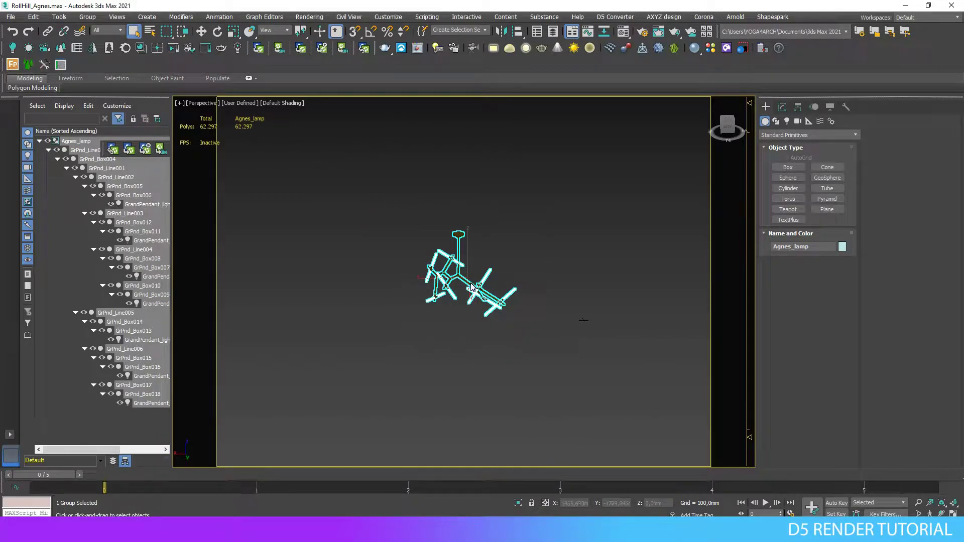
{"action": "left_click", "coordinate": [91, 17]}
{"action": "left_click", "coordinate": [97, 29]}
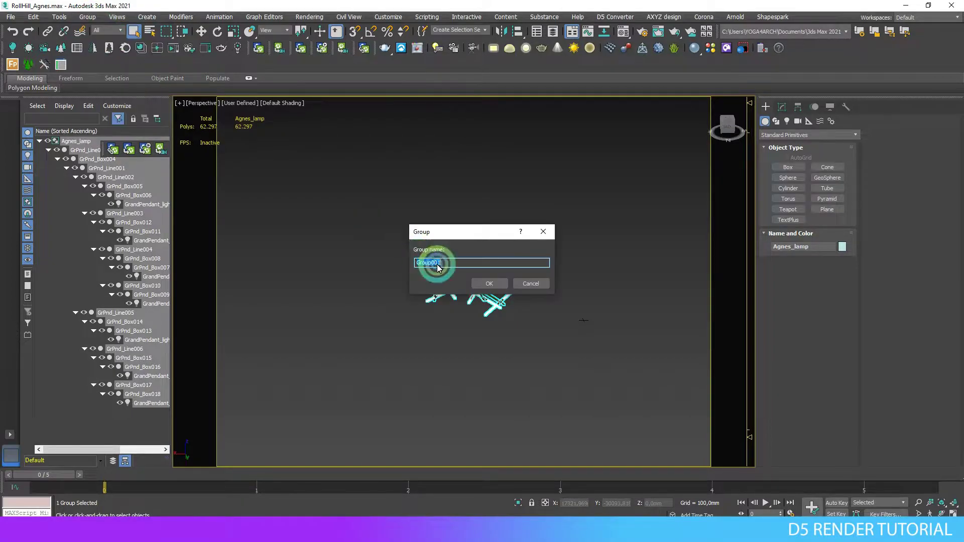
Create Group001, reselect the lamp group, and run D5 Converter > Export D5 Render File
{"action": "left_click", "coordinate": [489, 284]}
{"action": "left_click", "coordinate": [527, 340]}
{"action": "scroll", "coordinate": [499, 284], "scroll_direction": "up", "scroll_amount": 5}
{"action": "scroll", "coordinate": [452, 280], "scroll_direction": "down", "scroll_amount": 3}
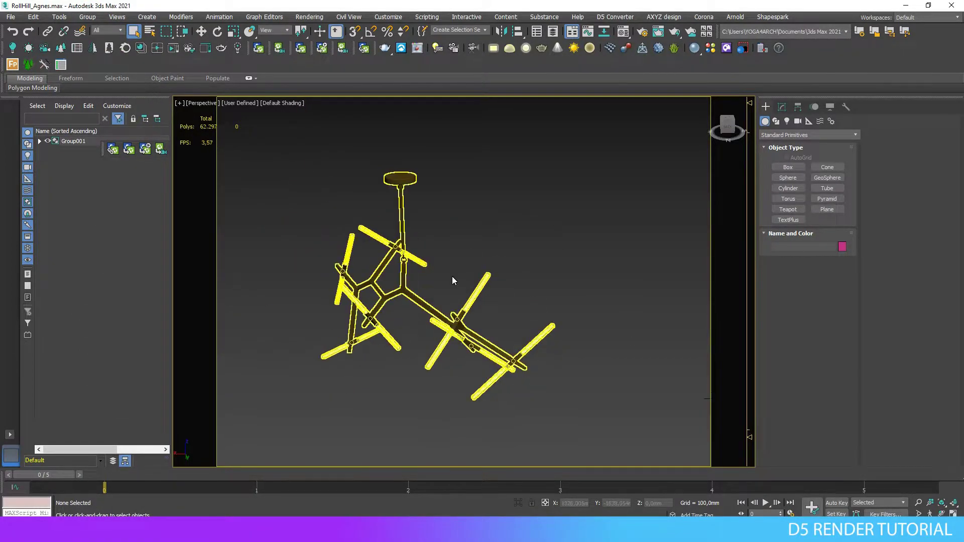
{"action": "left_click", "coordinate": [399, 187]}
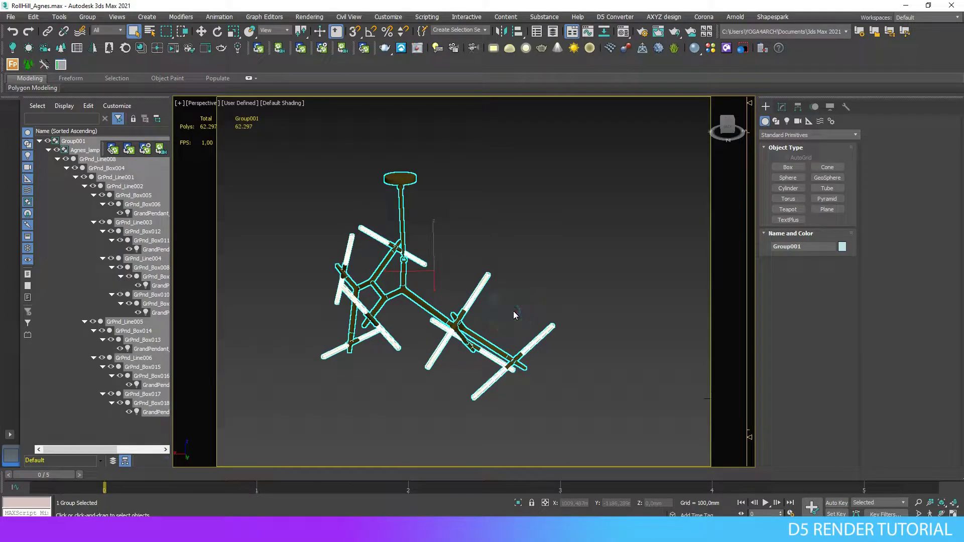
{"action": "left_click", "coordinate": [611, 19]}
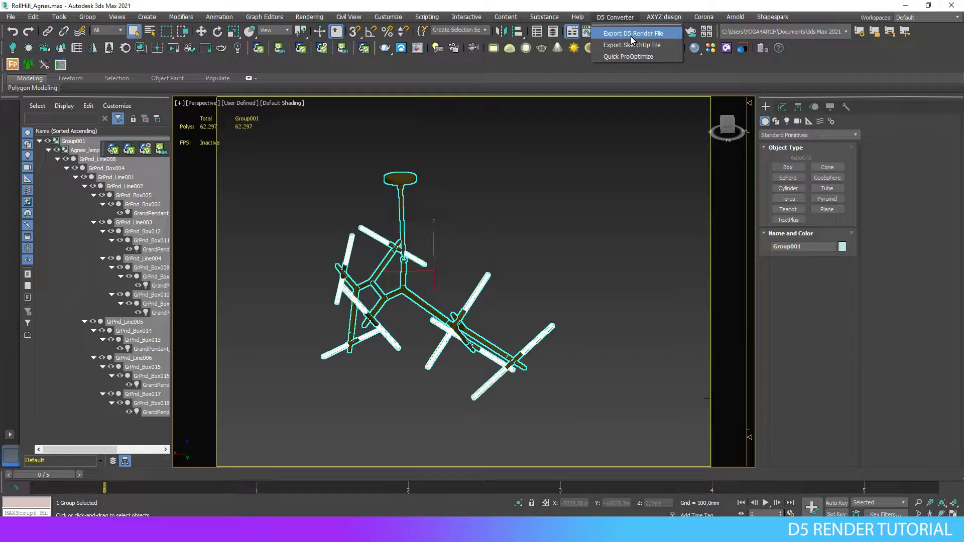
{"action": "left_click", "coordinate": [631, 126]}
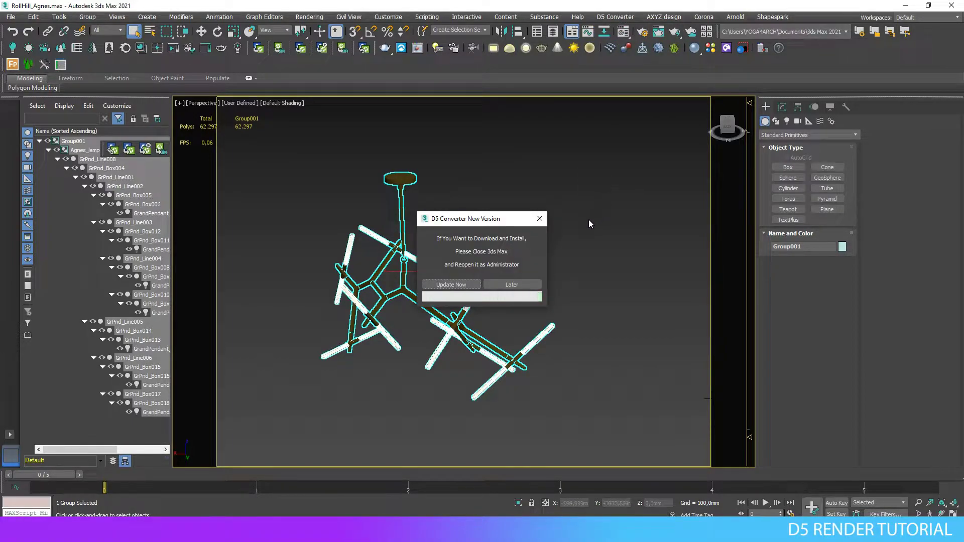
Postpone the converter update and set the export path to H:/D5 CONTENT/4/lampu.d5a
{"action": "left_click", "coordinate": [522, 285]}
{"action": "left_click", "coordinate": [667, 294]}
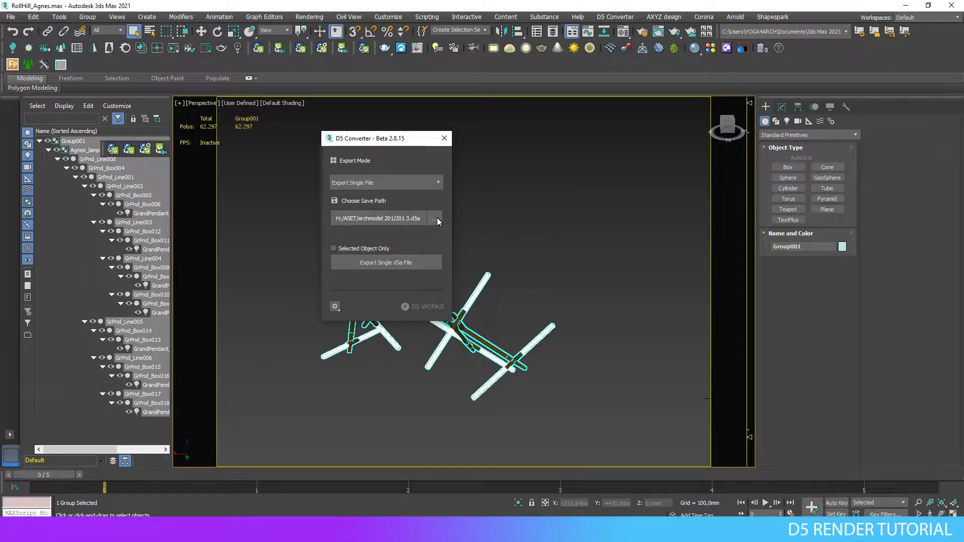
{"action": "left_click_drag", "start_coordinate": [374, 140], "coordinate": [565, 140]}
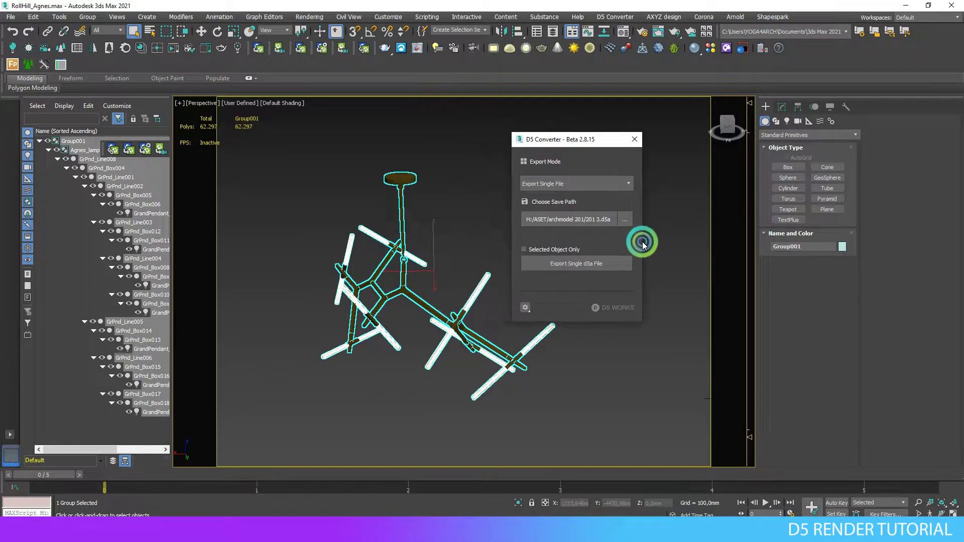
{"action": "left_click", "coordinate": [627, 220]}
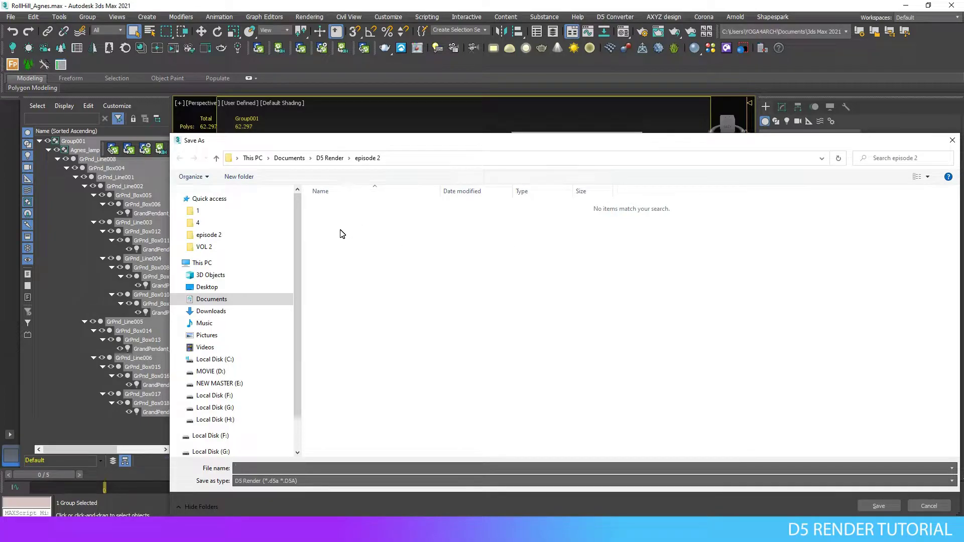
{"action": "left_click", "coordinate": [215, 419]}
{"action": "left_click", "coordinate": [459, 468]}
{"action": "type", "text": "lampu"}
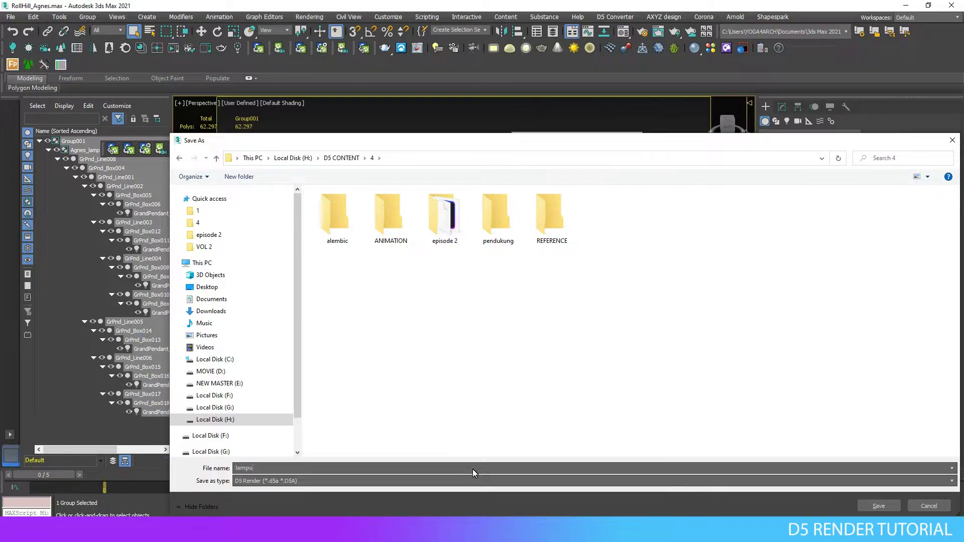
{"action": "left_click", "coordinate": [879, 506]}
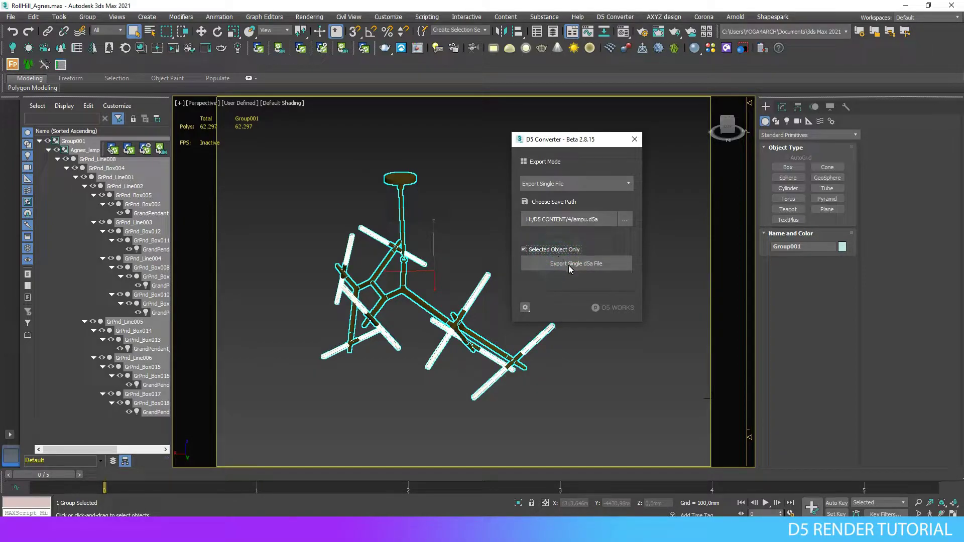
Keep the converter's Resize Bitmap at 1024 × 1024 and save the export settings
{"action": "left_click", "coordinate": [526, 308]}
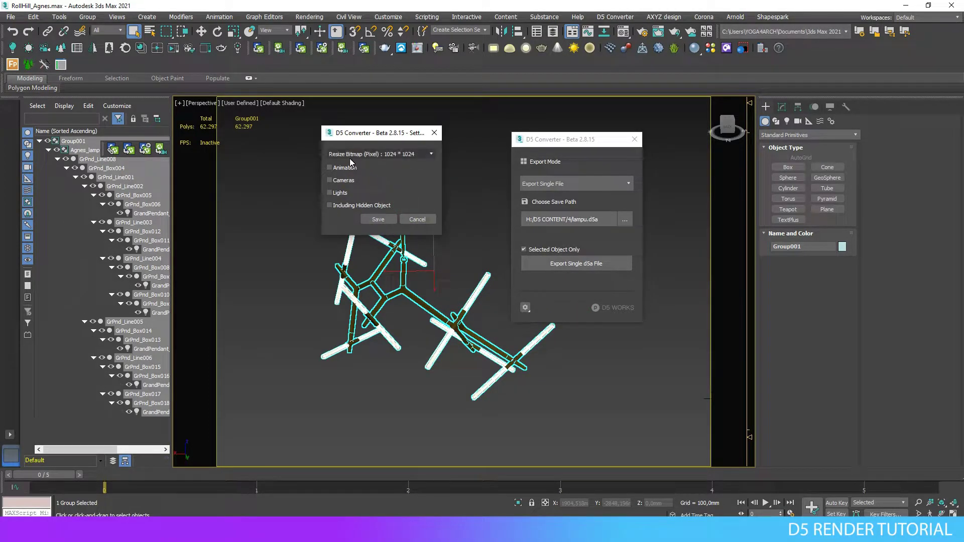
{"action": "left_click", "coordinate": [409, 155]}
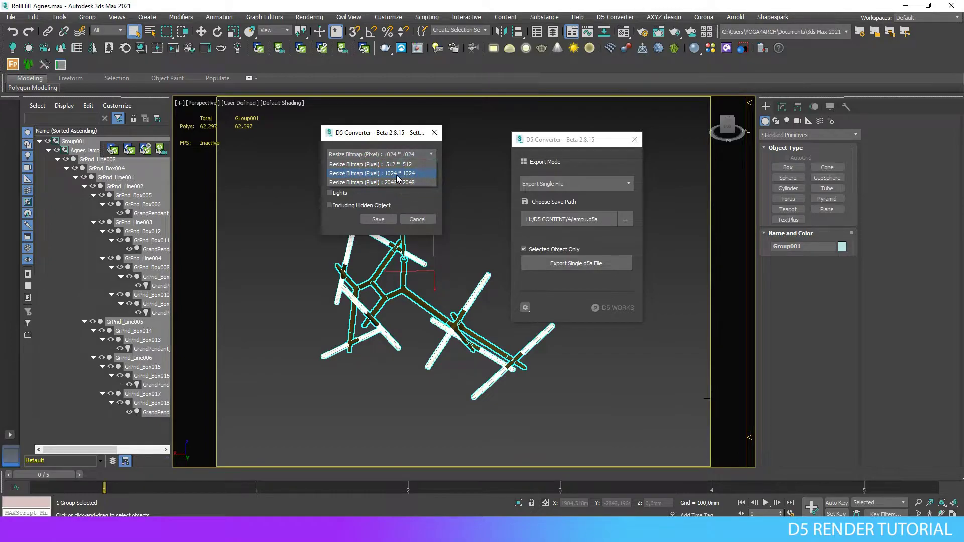
{"action": "left_click", "coordinate": [409, 179]}
{"action": "left_click", "coordinate": [533, 180]}
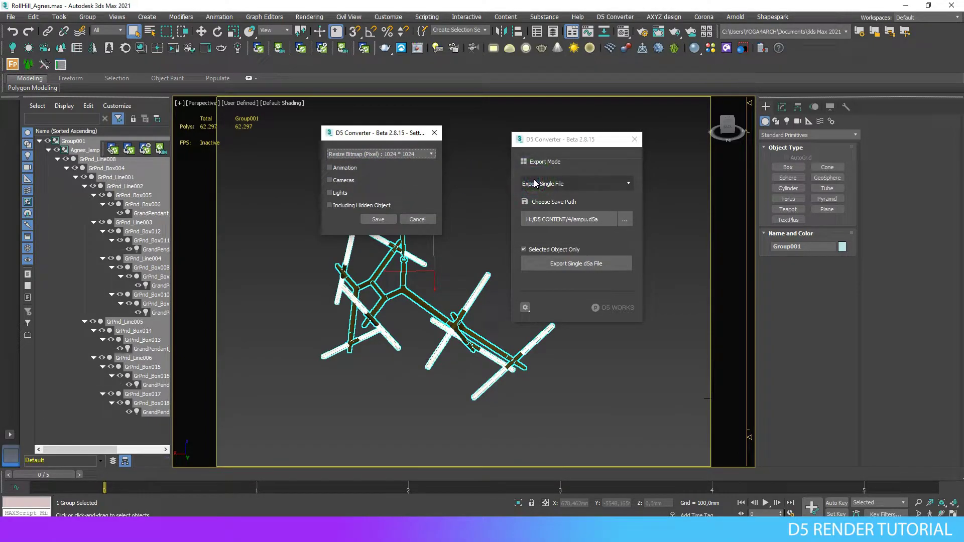
{"action": "left_click", "coordinate": [386, 220]}
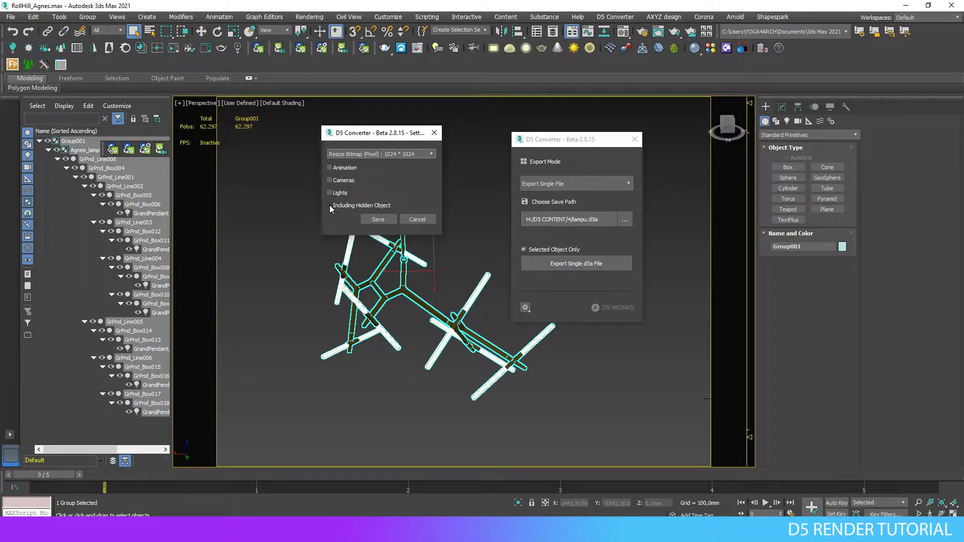
{"action": "left_click", "coordinate": [378, 219]}
Export the lamp group as a single d5a file and close the converter
{"action": "left_click", "coordinate": [613, 281]}
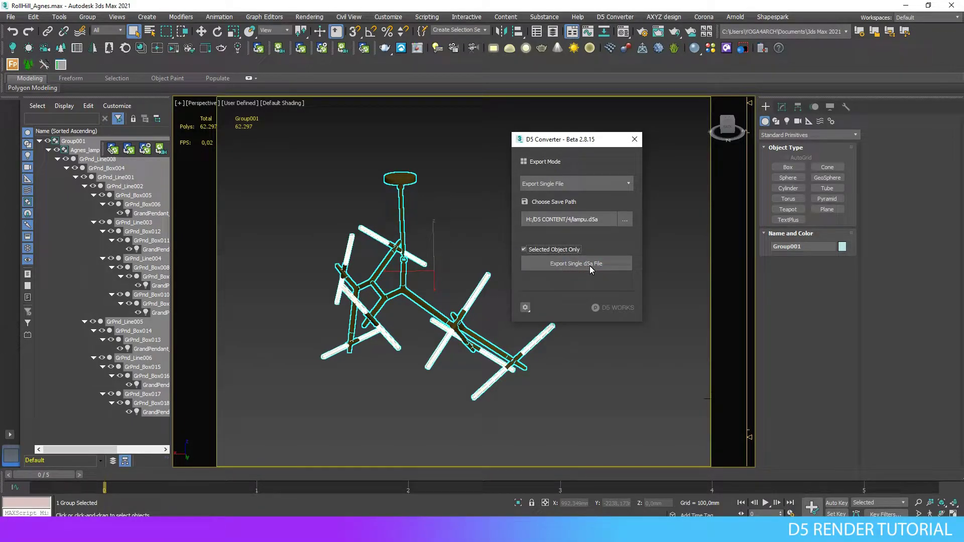
{"action": "left_click", "coordinate": [572, 268]}
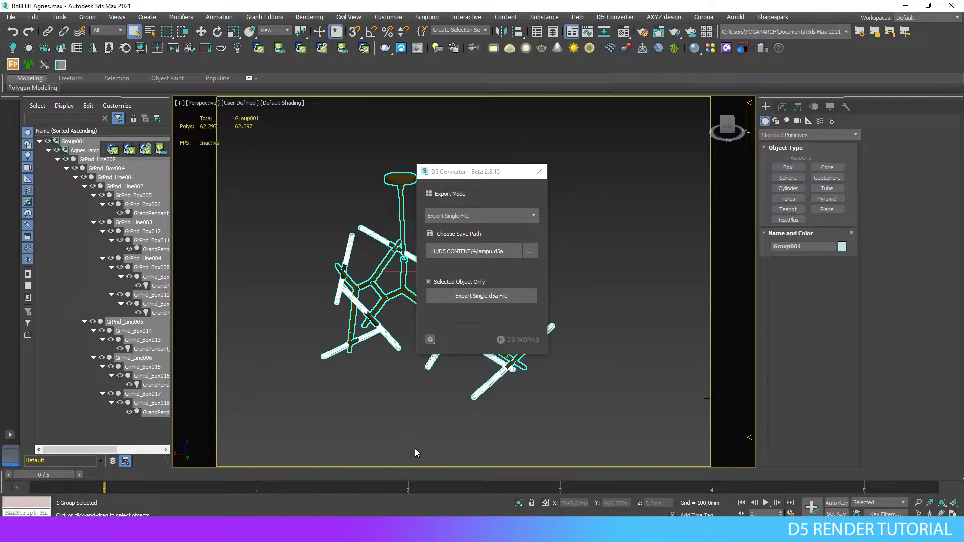
{"action": "left_click", "coordinate": [540, 171]}
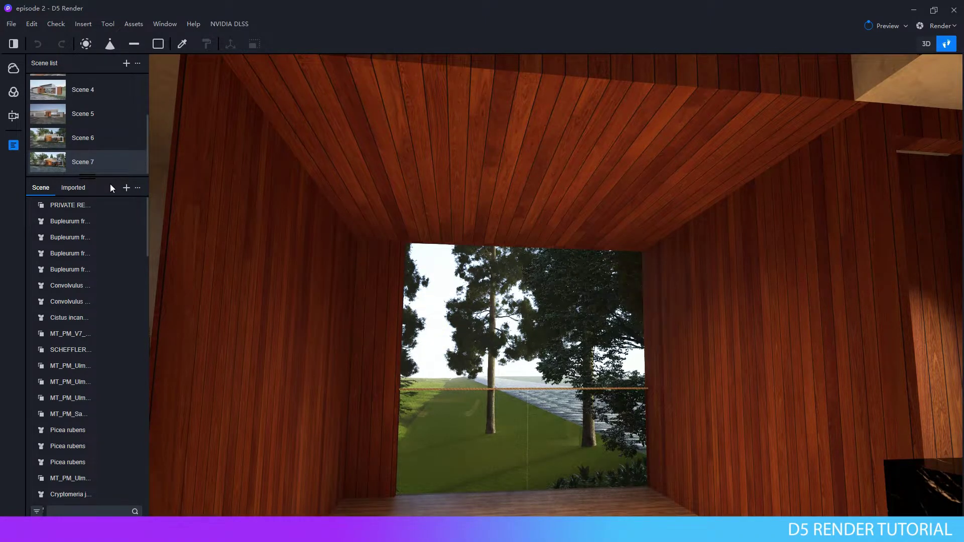
Import lampu.d5a from the D5 CONTENT folder into the D5 Render scene
{"action": "left_click", "coordinate": [127, 188]}
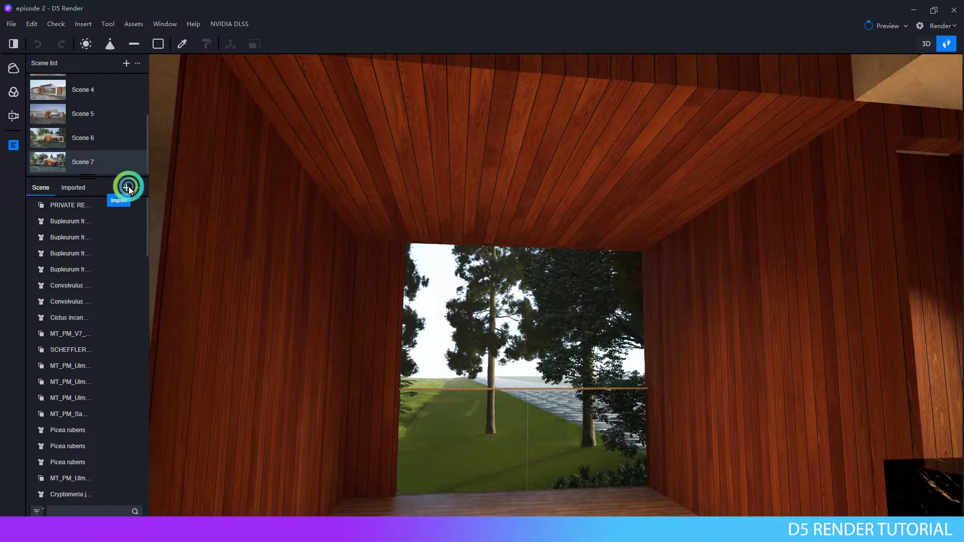
{"action": "left_click", "coordinate": [533, 149]}
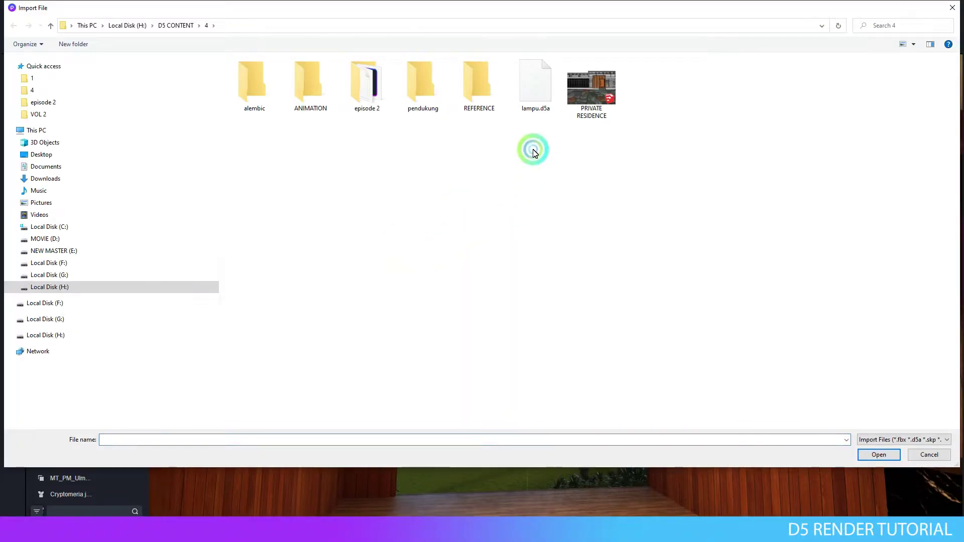
{"action": "left_click", "coordinate": [535, 93]}
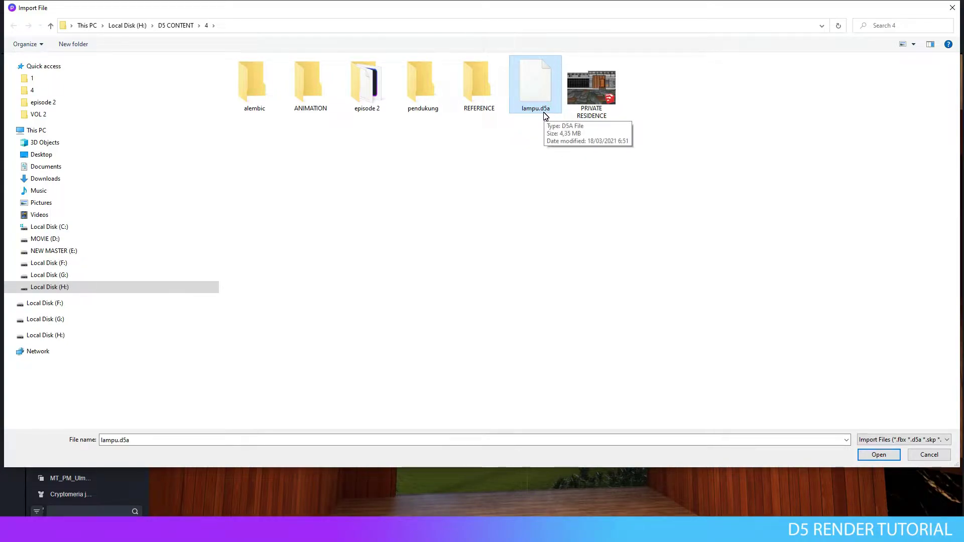
{"action": "left_click", "coordinate": [879, 455]}
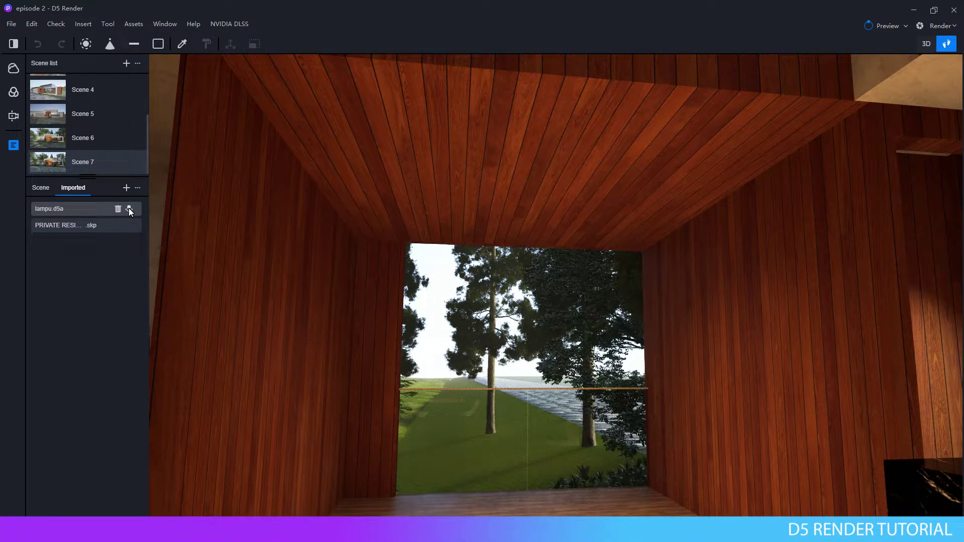
Place the imported lampu.d5a lamp on the room floor and select it
{"action": "left_click", "coordinate": [130, 209]}
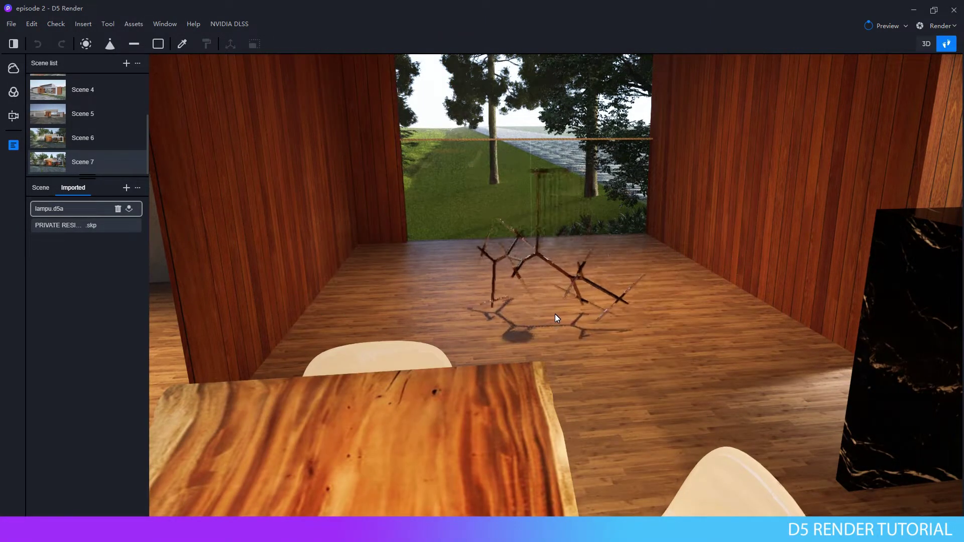
{"action": "left_click", "coordinate": [587, 301]}
{"action": "left_click", "coordinate": [522, 369]}
{"action": "scroll", "coordinate": [519, 320], "scroll_direction": "up", "scroll_amount": 3}
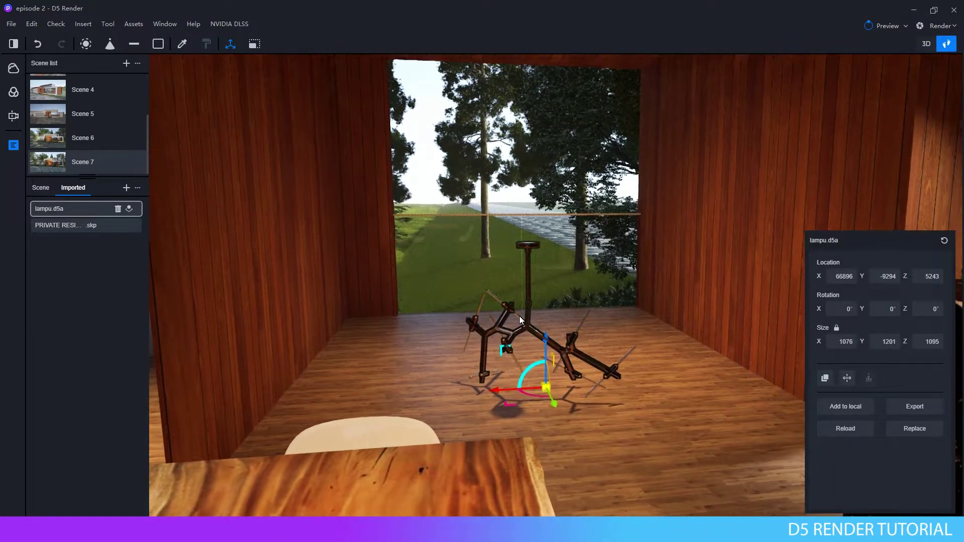
Raise the lamp to just below the wooden ceiling and shift it along Y toward the window
{"action": "left_click_drag", "start_coordinate": [544, 347], "coordinate": [550, 219]}
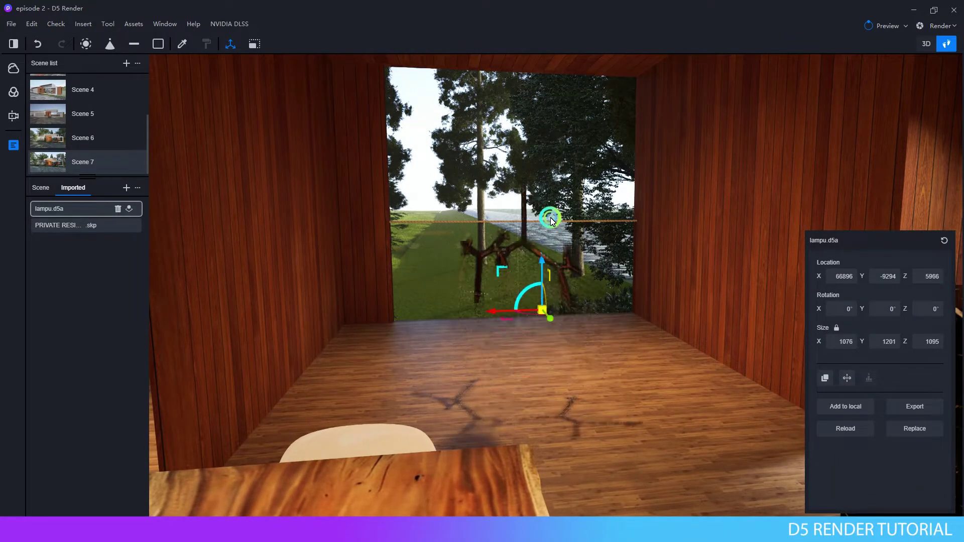
{"action": "scroll", "coordinate": [549, 220], "scroll_direction": "down", "scroll_amount": 3}
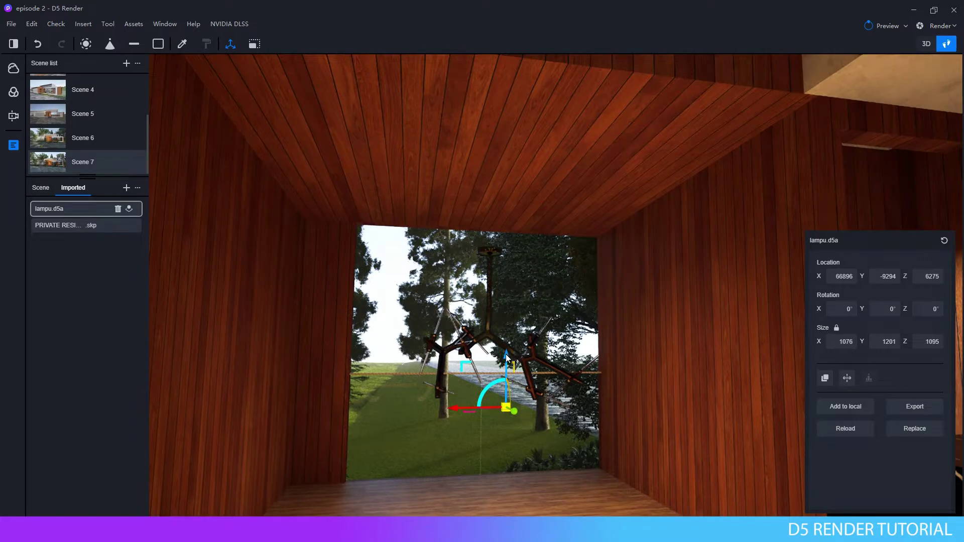
{"action": "mouse_move", "coordinate": [506, 358]}
{"action": "left_mouse_down"}
{"action": "mouse_move", "coordinate": [525, 219]}
{"action": "mouse_move", "coordinate": [532, 241]}
{"action": "mouse_move", "coordinate": [477, 207]}
{"action": "left_mouse_up"}
{"action": "scroll", "coordinate": [477, 207], "scroll_direction": "up", "scroll_amount": 2}
{"action": "right_click_drag", "start_coordinate": [465, 212], "coordinate": [509, 347]}
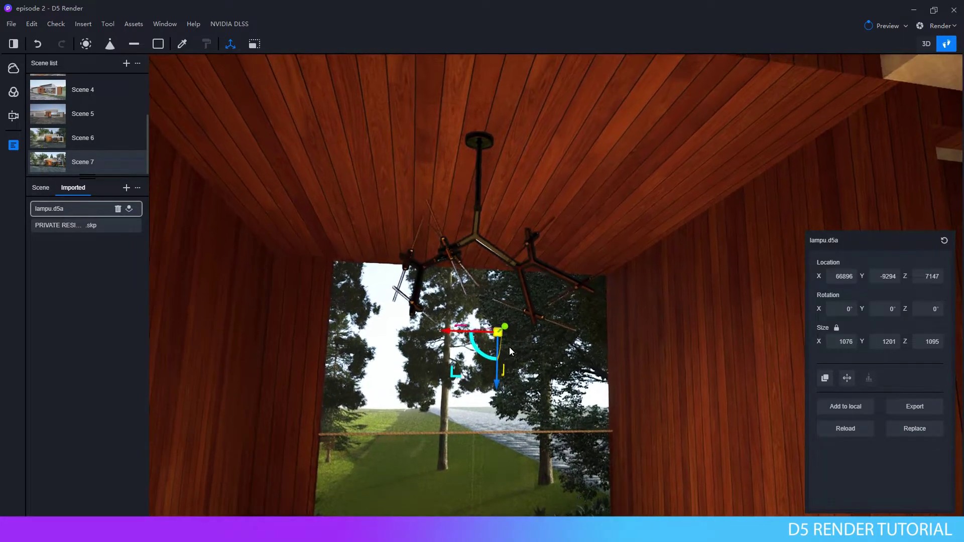
{"action": "left_click_drag", "start_coordinate": [506, 327], "coordinate": [485, 389]}
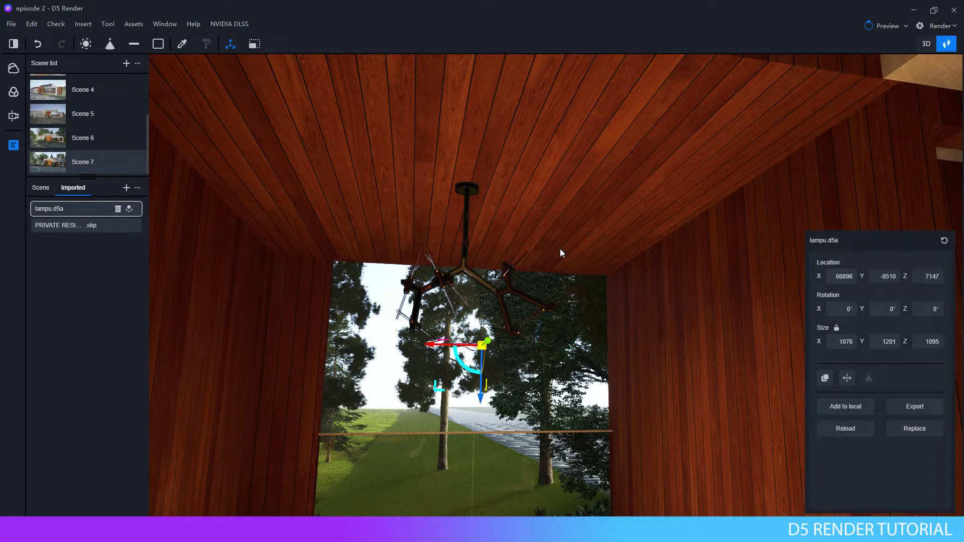
{"action": "key", "text": "Escape"}
{"action": "mouse_move", "coordinate": [554, 240]}
{"action": "right_mouse_down"}
{"action": "mouse_move", "coordinate": [556, 301]}
{"action": "mouse_move", "coordinate": [757, 276]}
{"action": "right_mouse_up"}
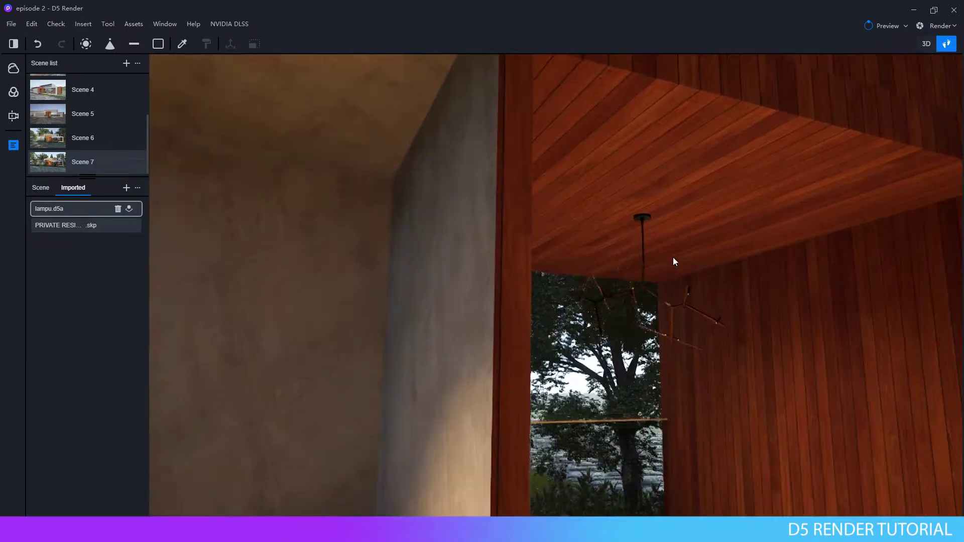
Eyedrop the lamp's glass tube material and set its Material Template to Custom
{"action": "scroll", "coordinate": [657, 268], "scroll_direction": "down", "scroll_amount": 2}
{"action": "scroll", "coordinate": [680, 281], "scroll_direction": "down", "scroll_amount": 3}
{"action": "scroll", "coordinate": [687, 288], "scroll_direction": "down", "scroll_amount": 3}
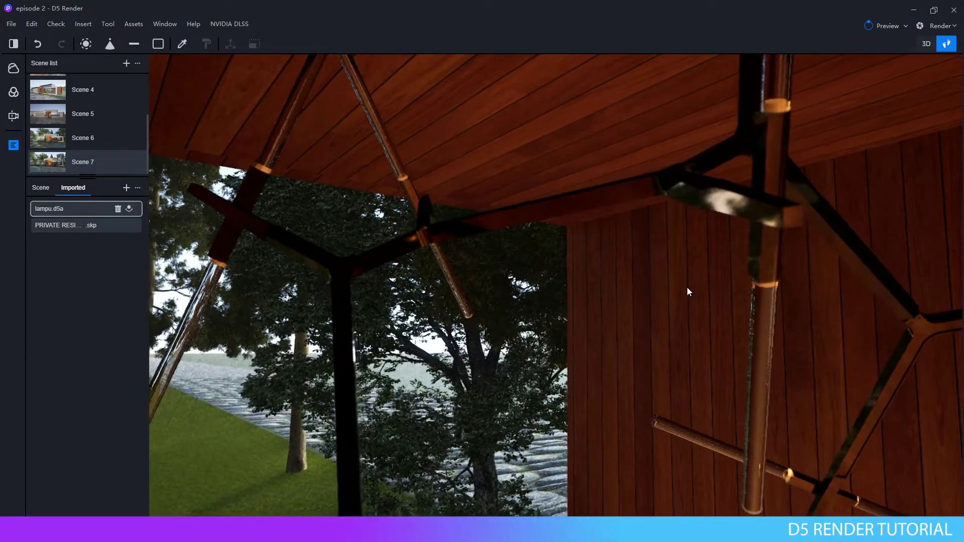
{"action": "left_click", "coordinate": [182, 44]}
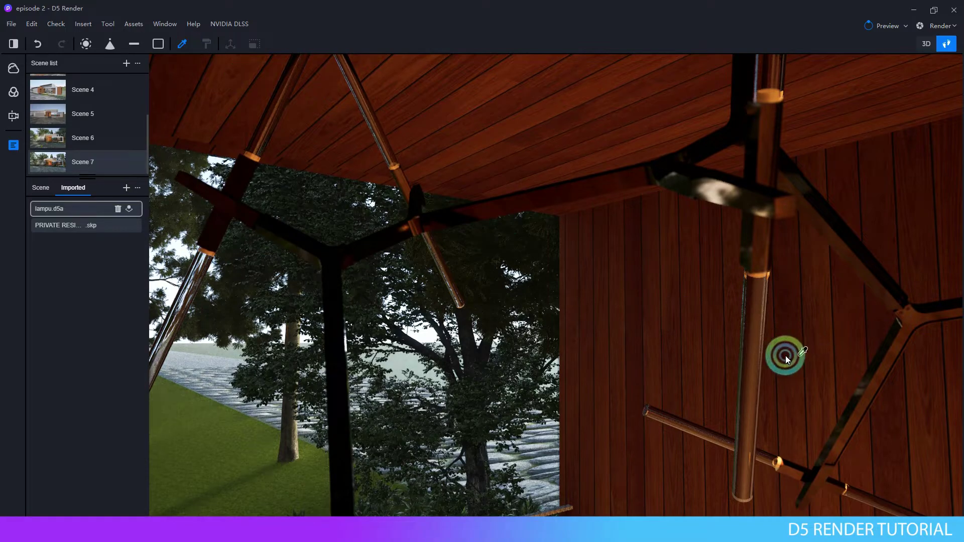
{"action": "left_click", "coordinate": [753, 362]}
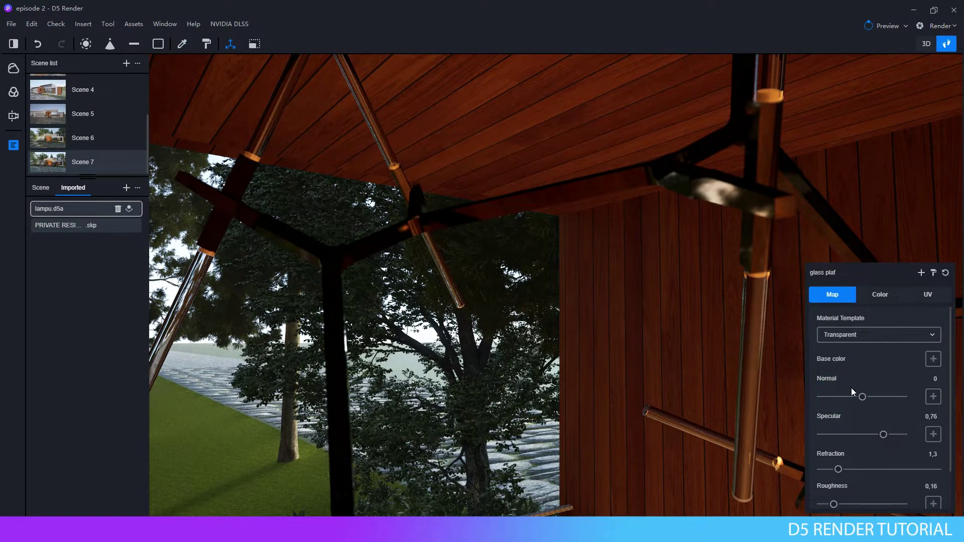
{"action": "left_click", "coordinate": [869, 335]}
{"action": "left_click", "coordinate": [691, 337]}
{"action": "right_click_drag", "start_coordinate": [691, 337], "coordinate": [517, 332]}
{"action": "scroll", "coordinate": [569, 327], "scroll_direction": "down", "scroll_amount": 3}
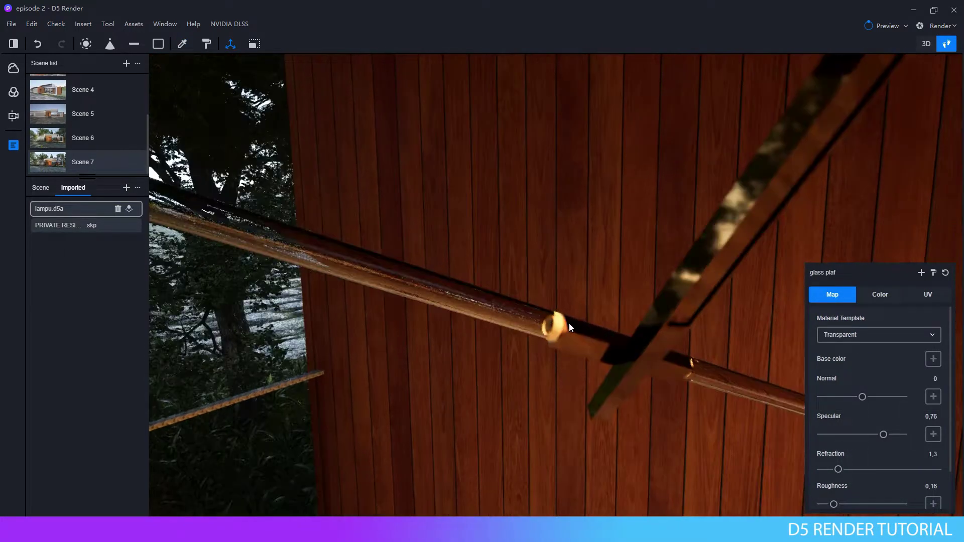
{"action": "scroll", "coordinate": [528, 350], "scroll_direction": "up", "scroll_amount": 3}
{"action": "left_click", "coordinate": [891, 336]}
{"action": "left_click", "coordinate": [855, 360]}
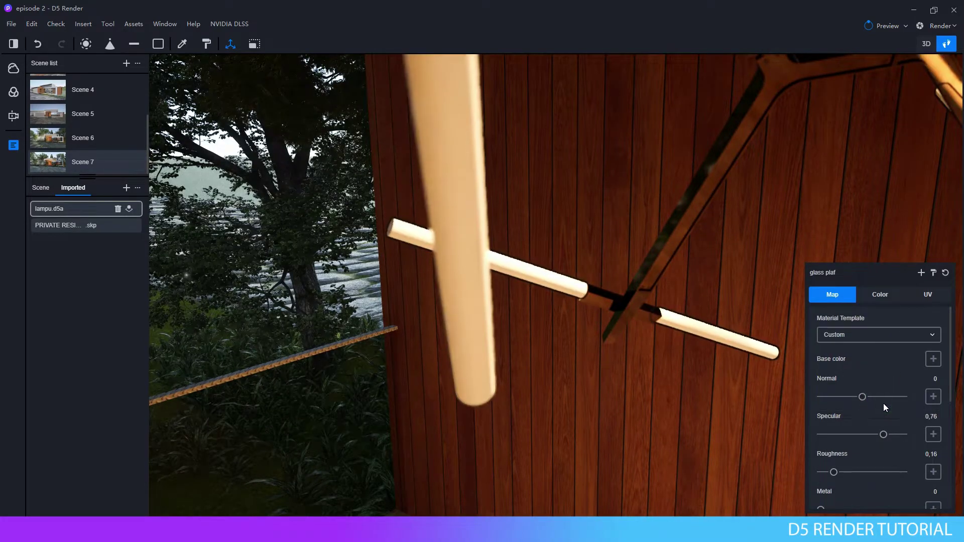
Make the glass tubes emit light at intensity 11
{"action": "scroll", "coordinate": [884, 407], "scroll_direction": "down", "scroll_amount": 3}
{"action": "left_click", "coordinate": [820, 432]}
{"action": "scroll", "coordinate": [497, 325], "scroll_direction": "up", "scroll_amount": 5}
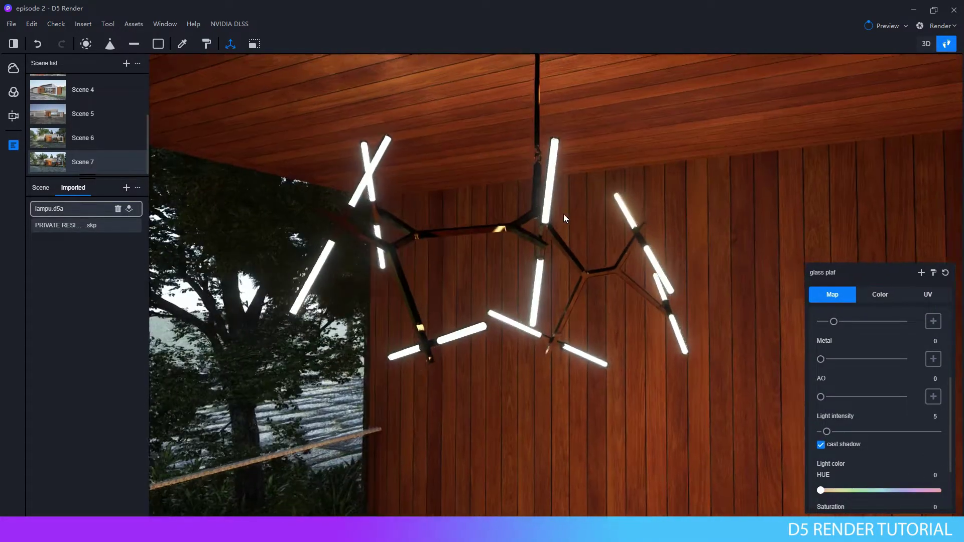
{"action": "scroll", "coordinate": [450, 245], "scroll_direction": "down", "scroll_amount": 5}
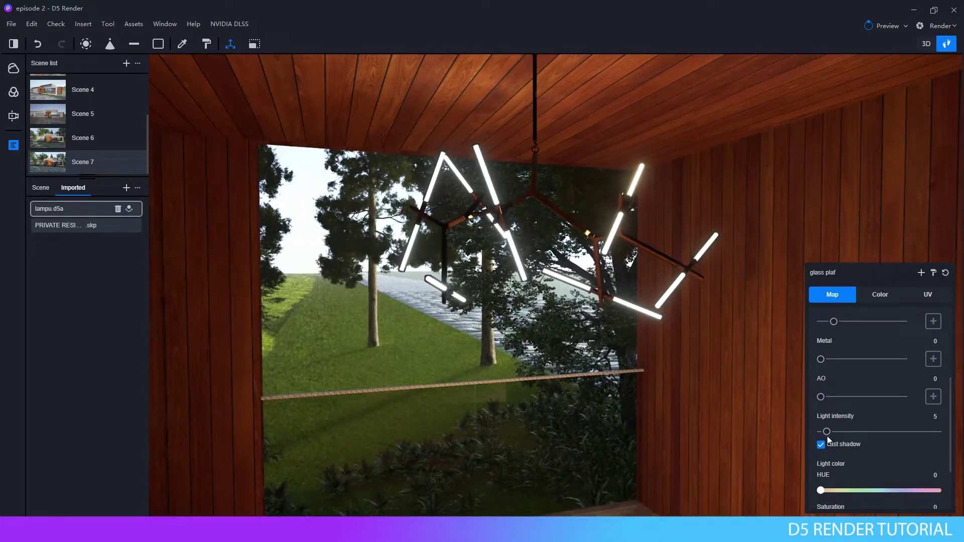
{"action": "left_click_drag", "start_coordinate": [827, 432], "coordinate": [835, 433]}
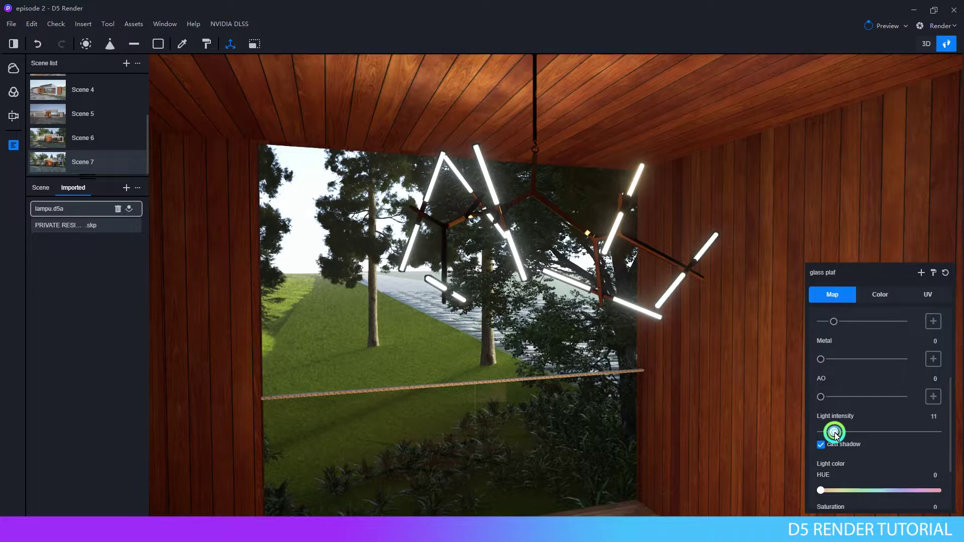
{"action": "left_click", "coordinate": [603, 405]}
Eyedrop the chandelier arm's bronze material to inspect it, then dismiss its settings
{"action": "right_click_drag", "start_coordinate": [602, 404], "coordinate": [622, 232]}
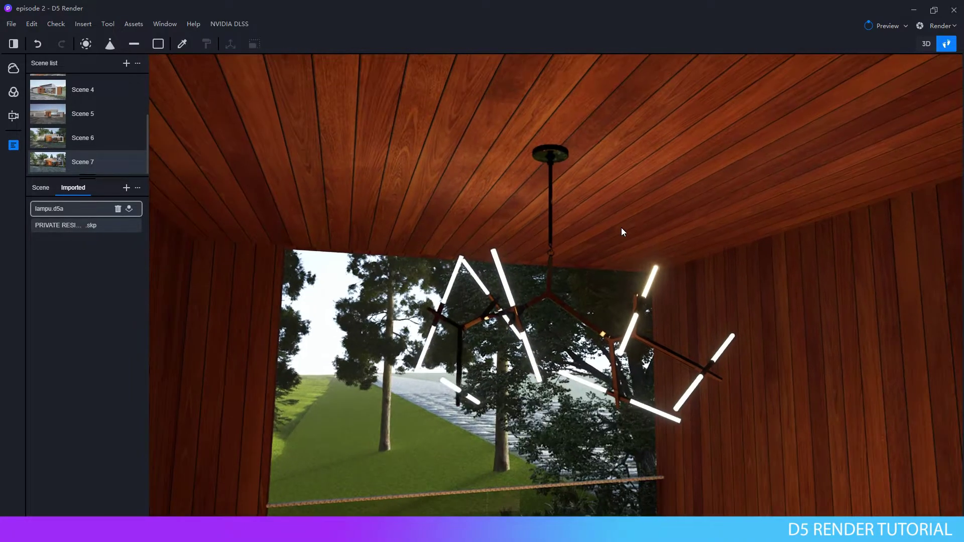
{"action": "scroll", "coordinate": [622, 228], "scroll_direction": "up", "scroll_amount": 3}
{"action": "scroll", "coordinate": [547, 237], "scroll_direction": "up", "scroll_amount": 2}
{"action": "key", "text": "i"}
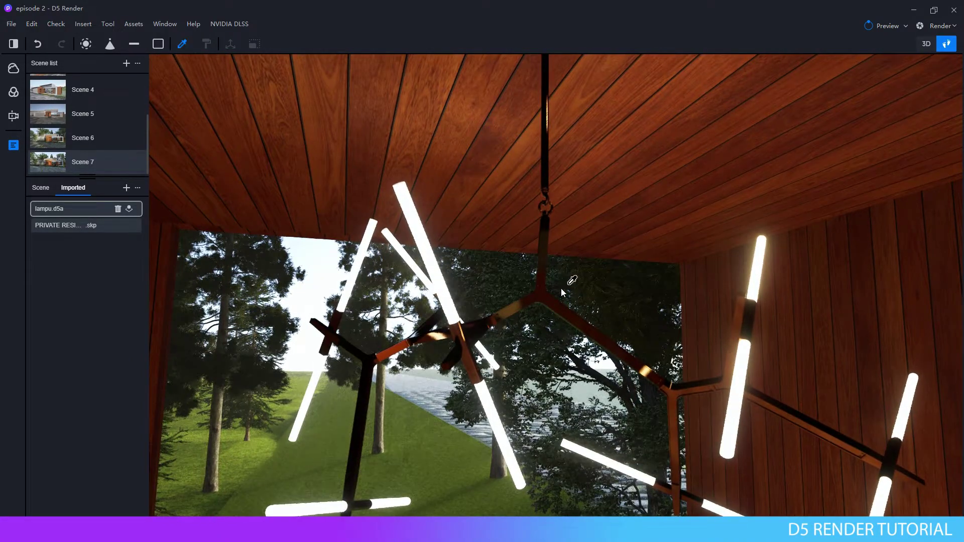
{"action": "left_click", "coordinate": [562, 289]}
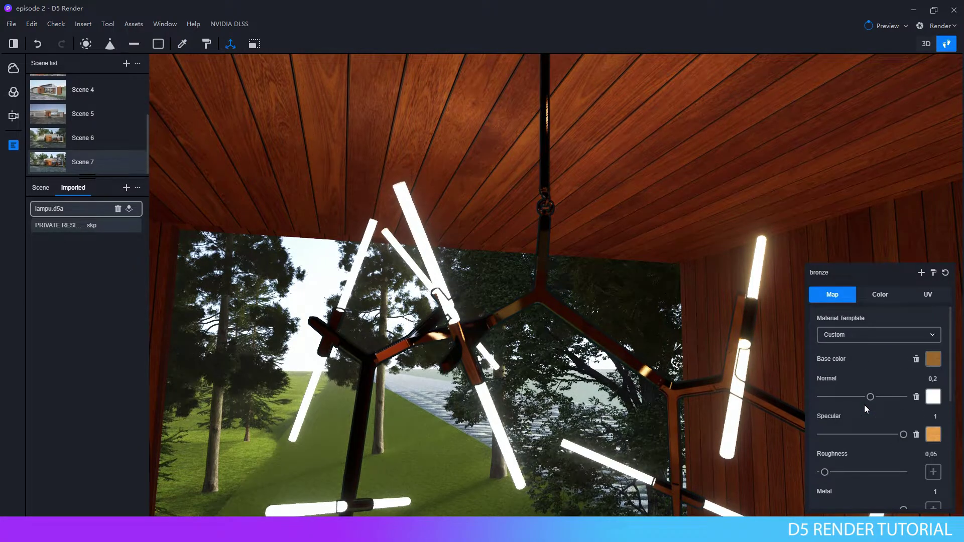
{"action": "scroll", "coordinate": [864, 404], "scroll_direction": "down", "scroll_amount": 3}
{"action": "left_click", "coordinate": [827, 381]}
{"action": "left_click", "coordinate": [583, 323]}
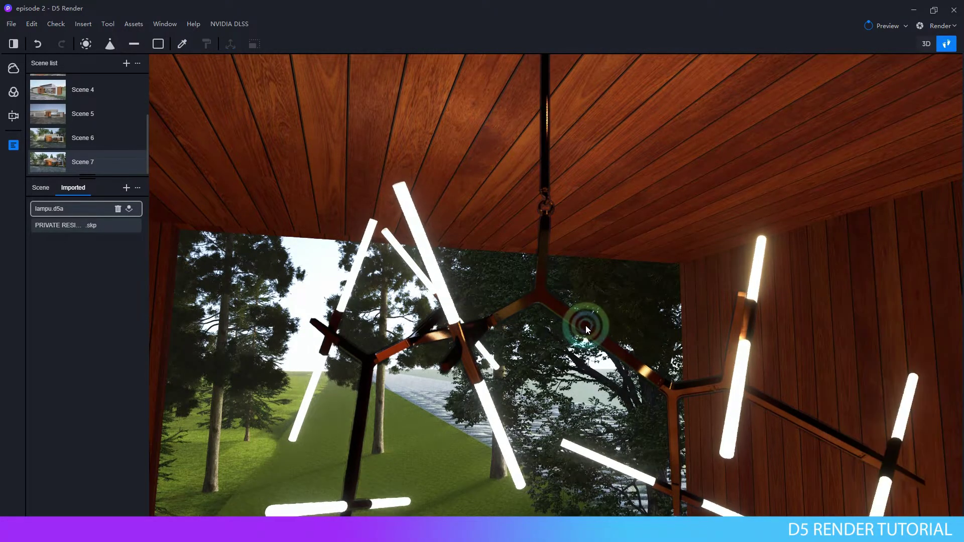
Orbit around the room and select the hanging lamp
{"action": "scroll", "coordinate": [539, 304], "scroll_direction": "down", "scroll_amount": 5}
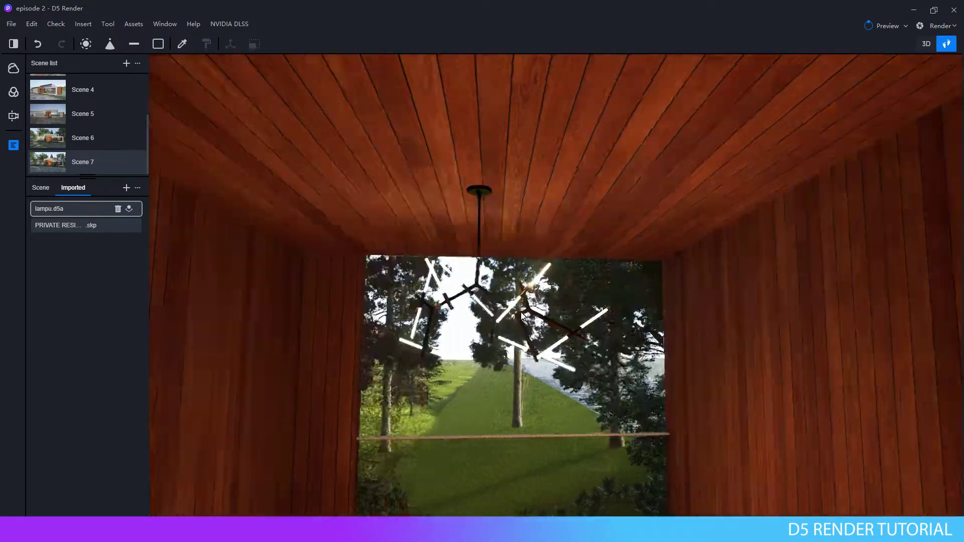
{"action": "right_click_drag", "start_coordinate": [491, 317], "coordinate": [286, 351]}
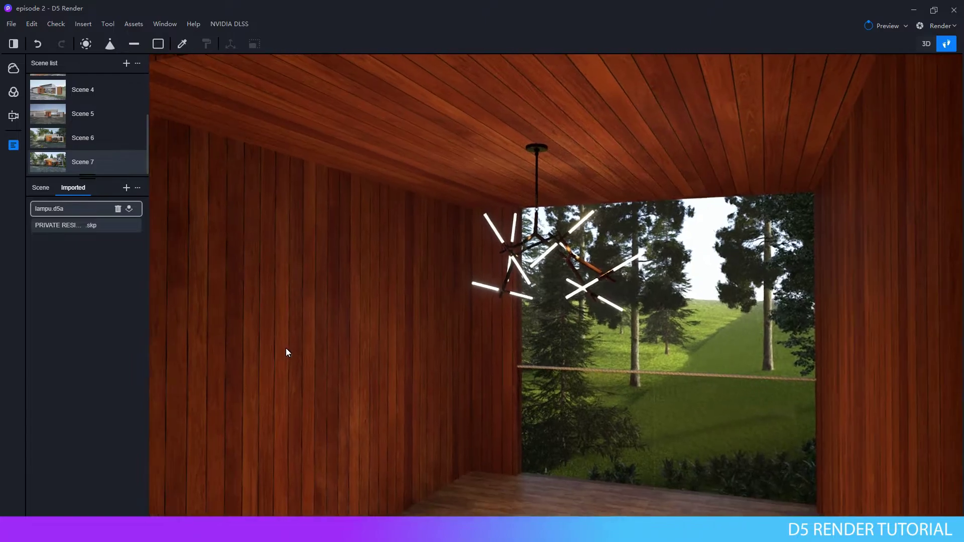
{"action": "scroll", "coordinate": [511, 349], "scroll_direction": "up", "scroll_amount": 3}
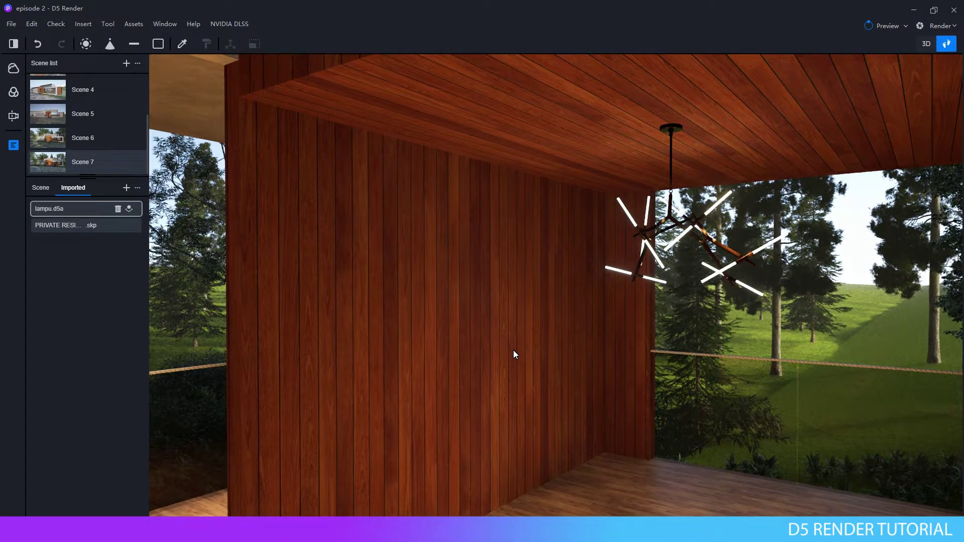
{"action": "left_click", "coordinate": [668, 126]}
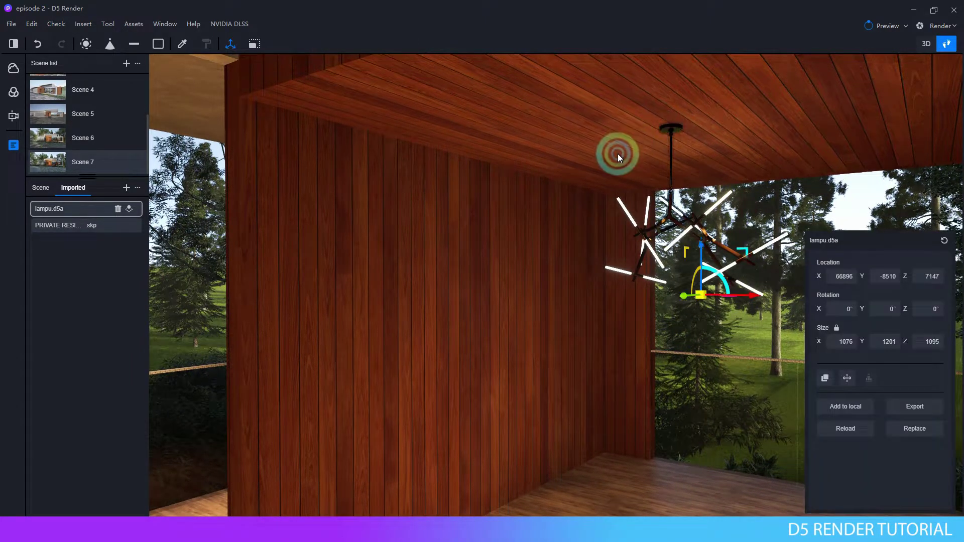
{"action": "mouse_move", "coordinate": [485, 278]}
{"action": "right_mouse_down"}
{"action": "mouse_move", "coordinate": [654, 313]}
{"action": "mouse_move", "coordinate": [300, 323]}
{"action": "right_mouse_up"}
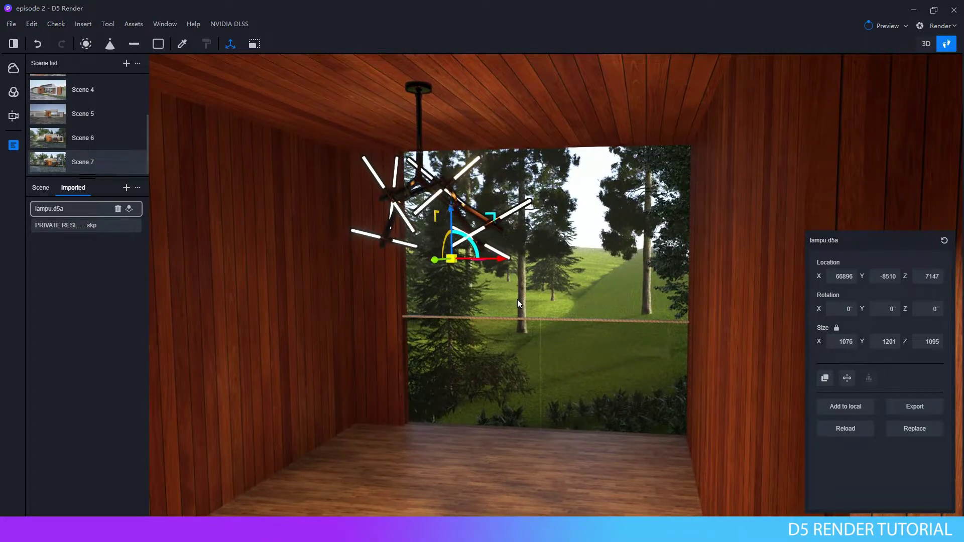
{"action": "mouse_move", "coordinate": [561, 363]}
{"action": "right_mouse_down"}
{"action": "mouse_move", "coordinate": [534, 341]}
{"action": "mouse_move", "coordinate": [703, 305]}
{"action": "right_mouse_up"}
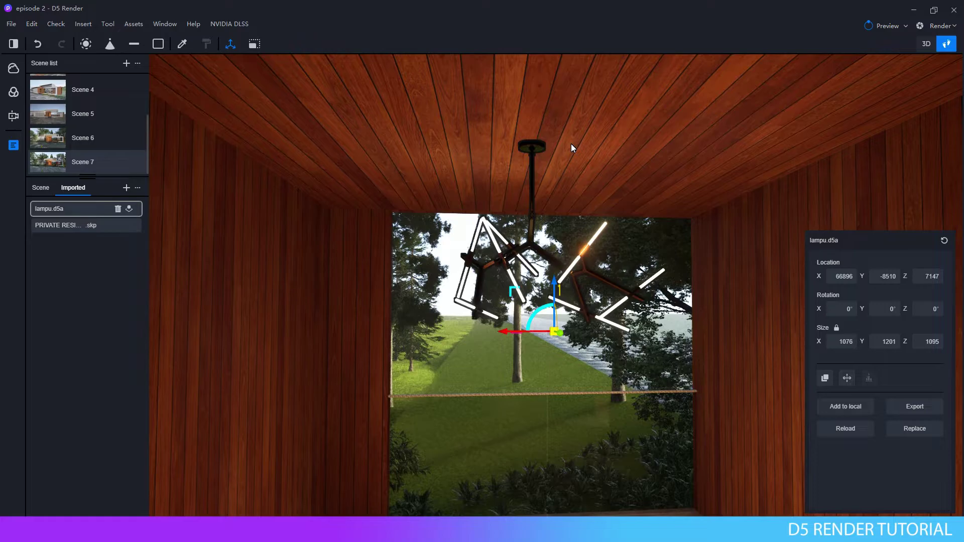
{"action": "key", "text": "Escape"}
{"action": "left_click", "coordinate": [535, 146]}
{"action": "right_click_drag", "start_coordinate": [693, 291], "coordinate": [547, 281]}
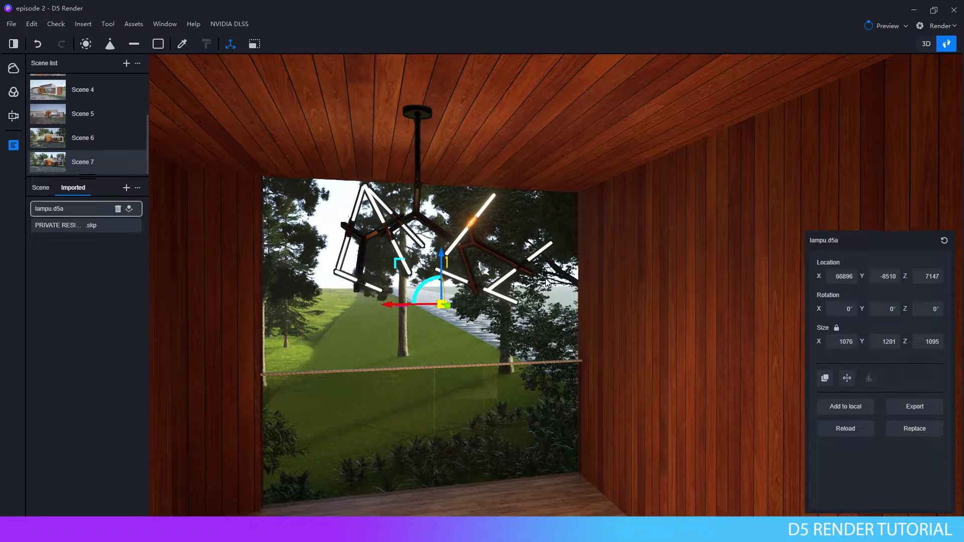
{"action": "left_click", "coordinate": [834, 409]}
In Local assets, frame the glowing lamp and update lampu.d5a's thumbnail from that view
{"action": "left_click", "coordinate": [141, 24]}
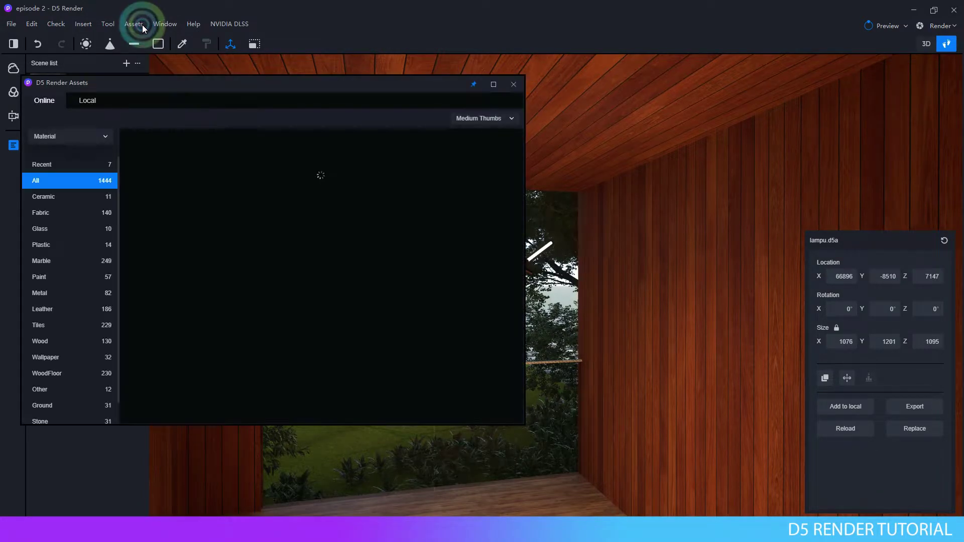
{"action": "left_click", "coordinate": [91, 103]}
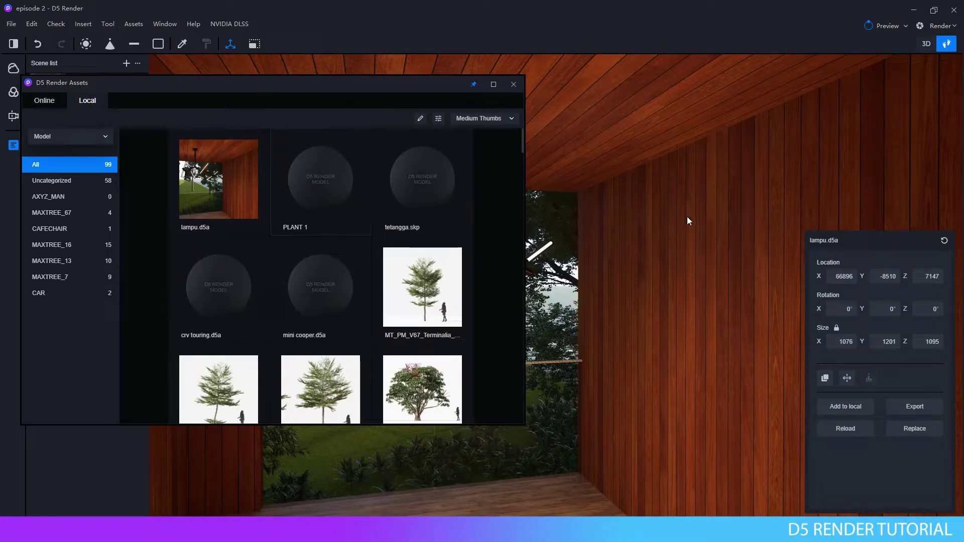
{"action": "right_click_drag", "start_coordinate": [670, 200], "coordinate": [590, 204]}
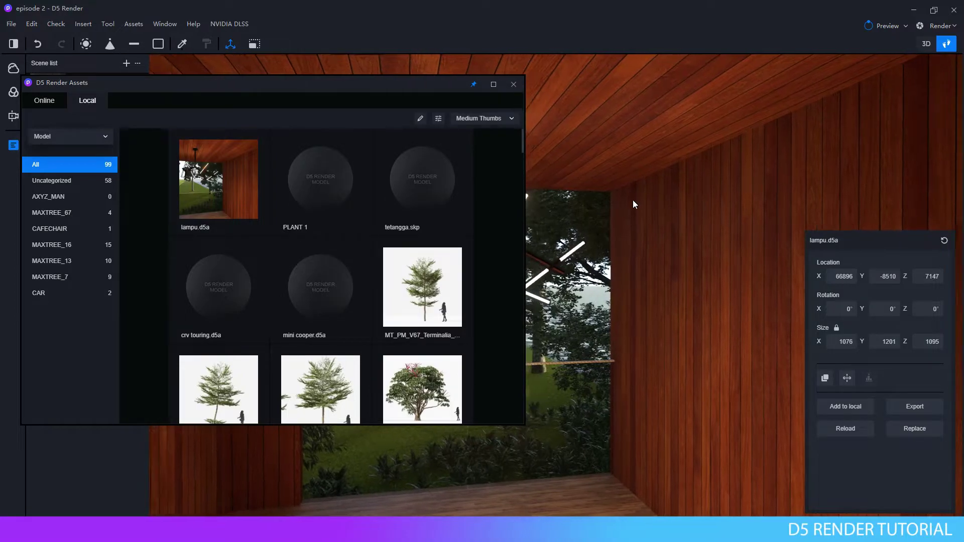
{"action": "scroll", "coordinate": [587, 205], "scroll_direction": "up", "scroll_amount": 1}
{"action": "scroll", "coordinate": [578, 203], "scroll_direction": "up", "scroll_amount": 1}
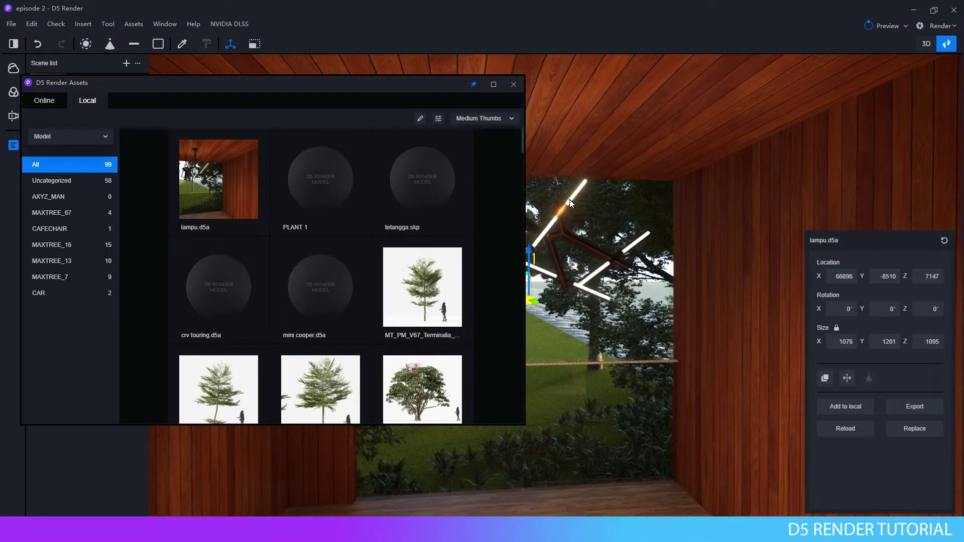
{"action": "scroll", "coordinate": [570, 199], "scroll_direction": "up", "scroll_amount": 1}
{"action": "scroll", "coordinate": [569, 200], "scroll_direction": "up", "scroll_amount": 1}
{"action": "mouse_move", "coordinate": [695, 222]}
{"action": "right_mouse_down"}
{"action": "mouse_move", "coordinate": [679, 182]}
{"action": "mouse_move", "coordinate": [685, 166]}
{"action": "mouse_move", "coordinate": [678, 158]}
{"action": "mouse_move", "coordinate": [670, 167]}
{"action": "right_mouse_up"}
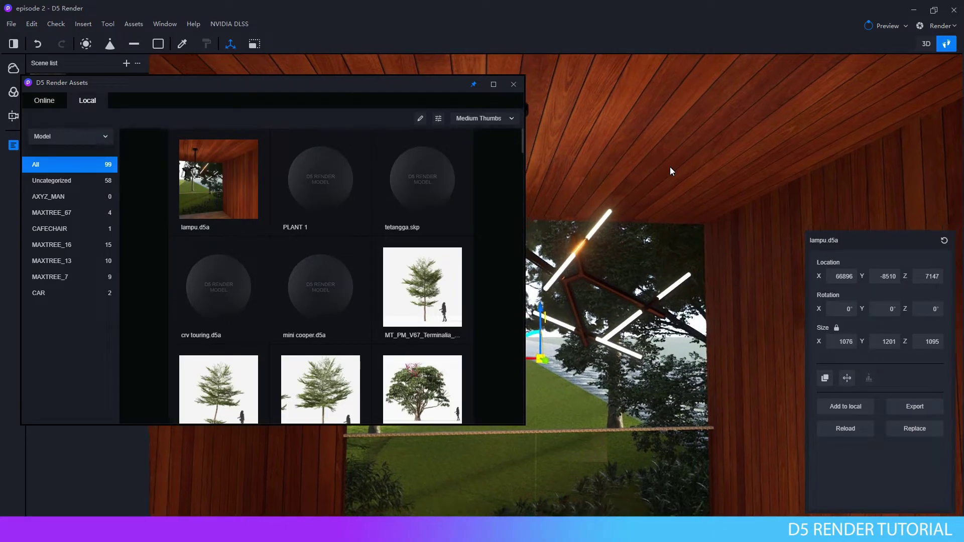
{"action": "right_click", "coordinate": [216, 215]}
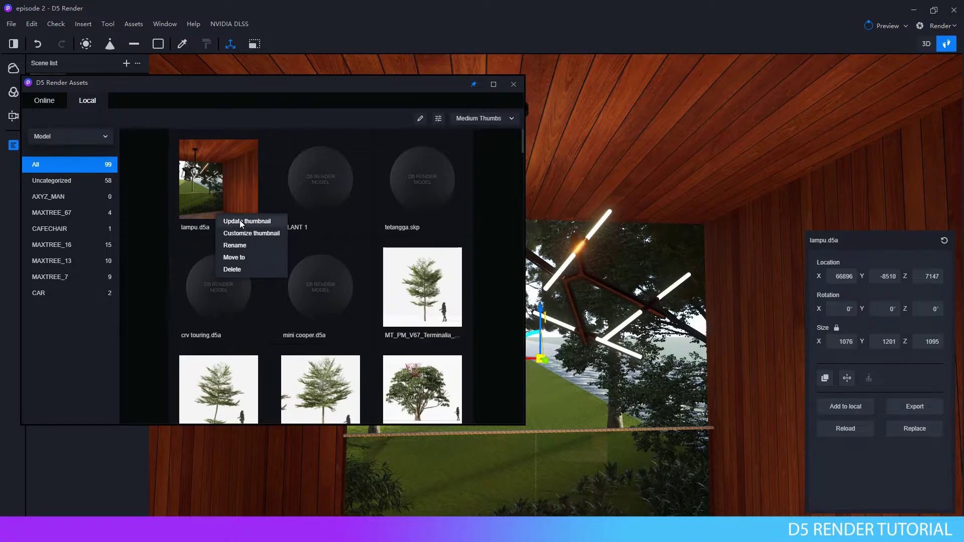
{"action": "left_click", "coordinate": [255, 221]}
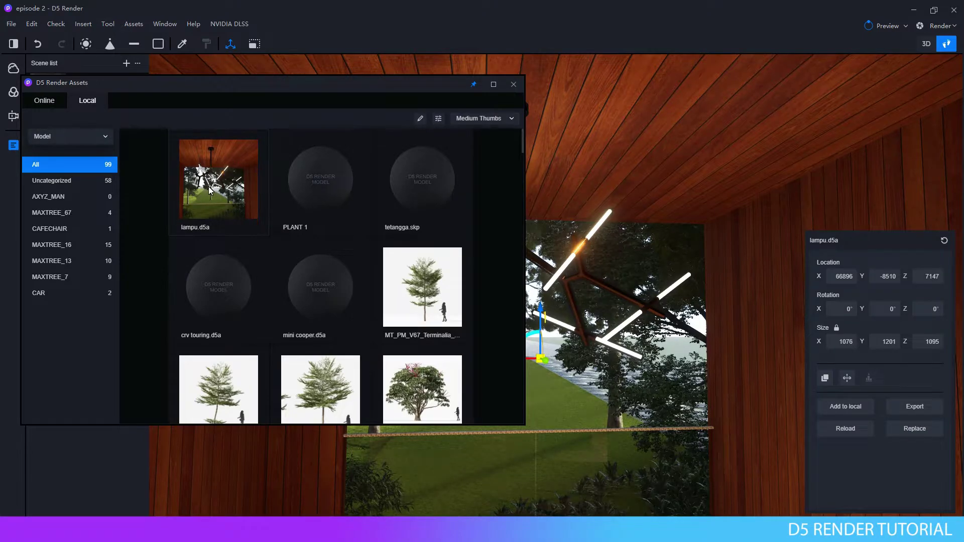
Create a new local model category named LAMP
{"action": "right_click", "coordinate": [74, 326]}
{"action": "left_click", "coordinate": [95, 317]}
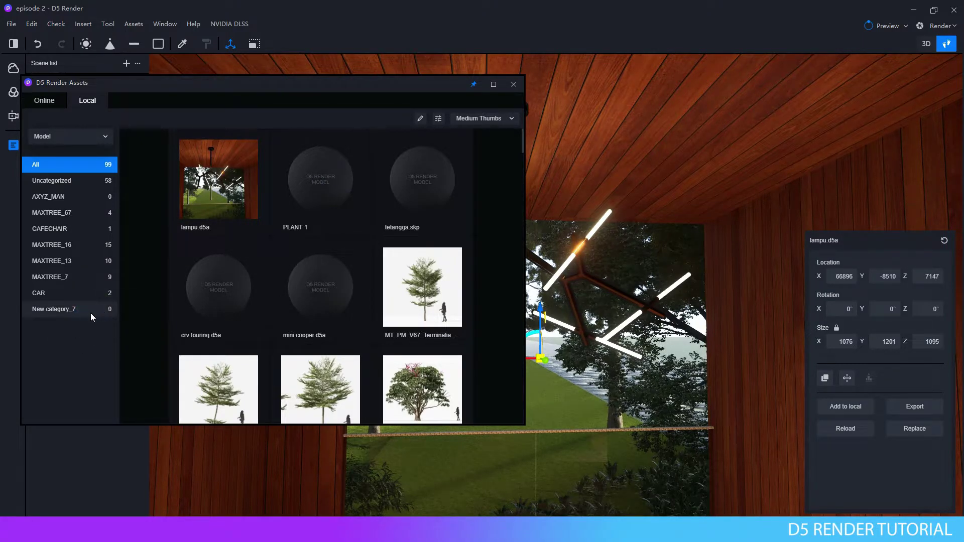
{"action": "right_click", "coordinate": [65, 308]}
{"action": "left_click", "coordinate": [87, 328]}
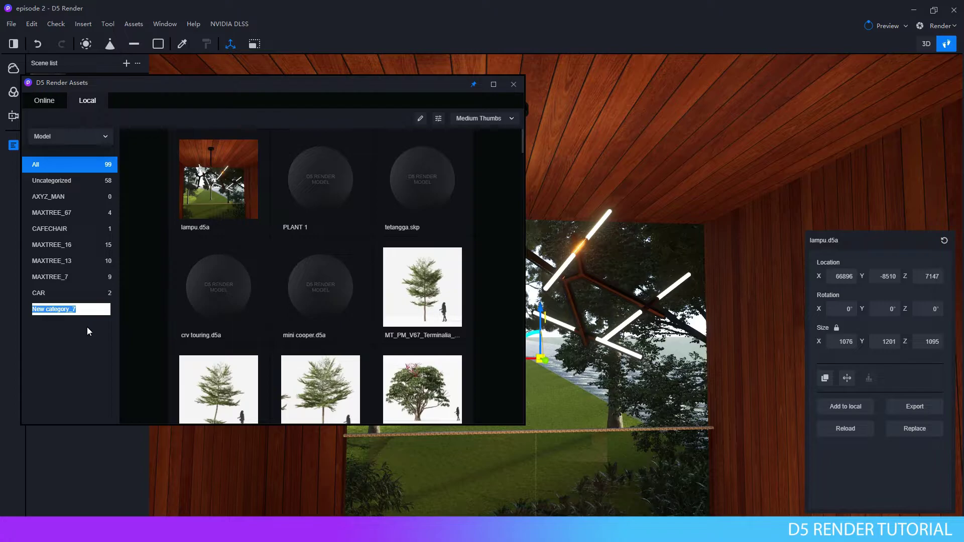
{"action": "type", "text": "LAMP"}
{"action": "key", "text": "Return"}
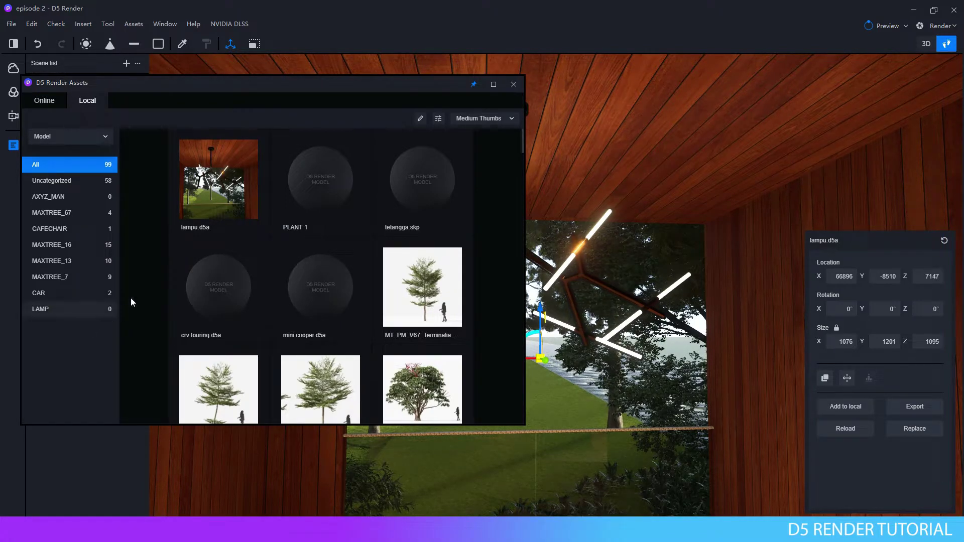
Move lampu.d5a into the LAMP category and show that category's assets
{"action": "right_click", "coordinate": [207, 189]}
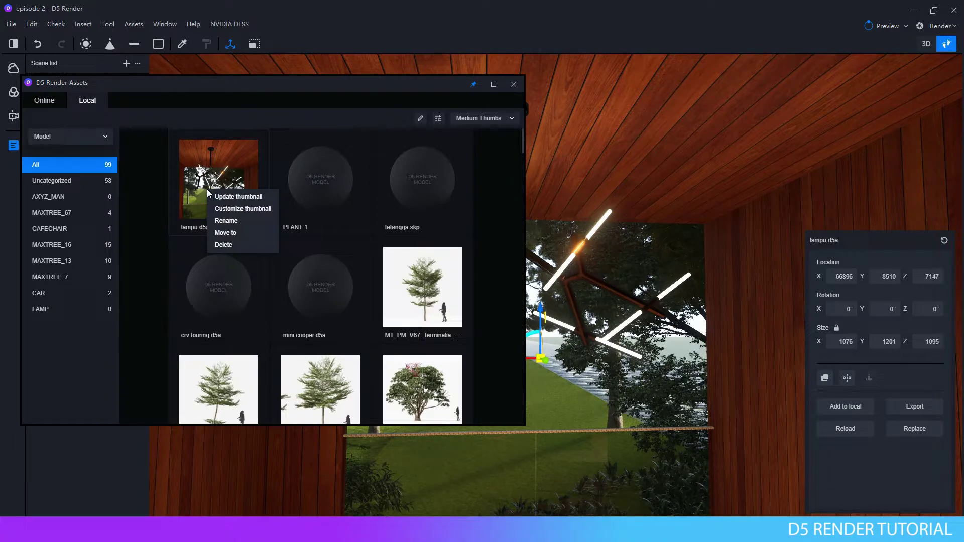
{"action": "left_click", "coordinate": [238, 236]}
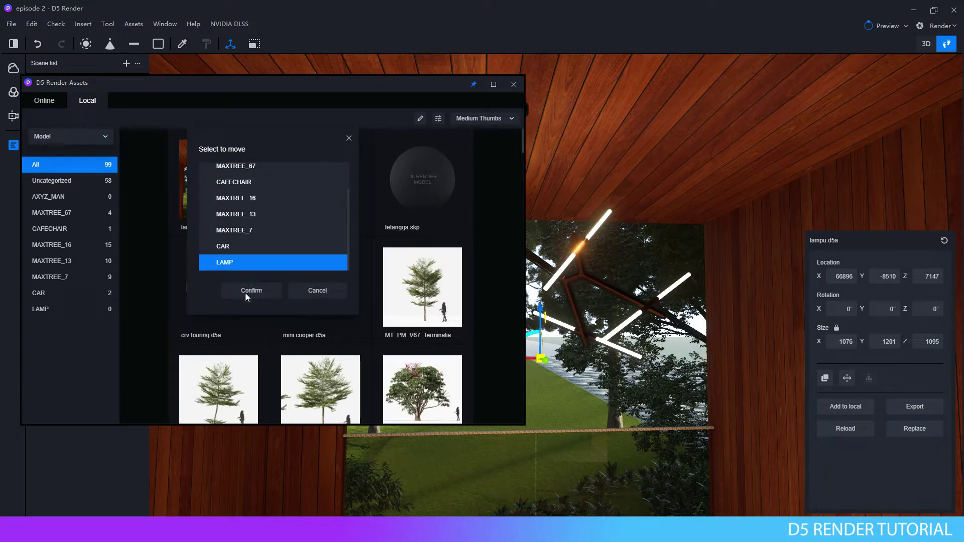
{"action": "left_click", "coordinate": [245, 293]}
{"action": "left_click", "coordinate": [110, 345]}
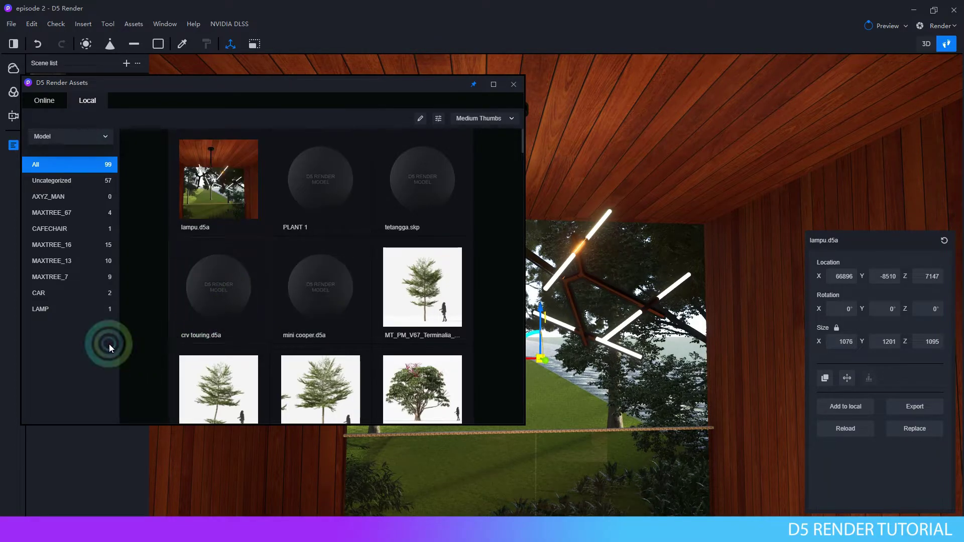
{"action": "left_click", "coordinate": [68, 308]}
{"action": "left_click", "coordinate": [188, 208]}
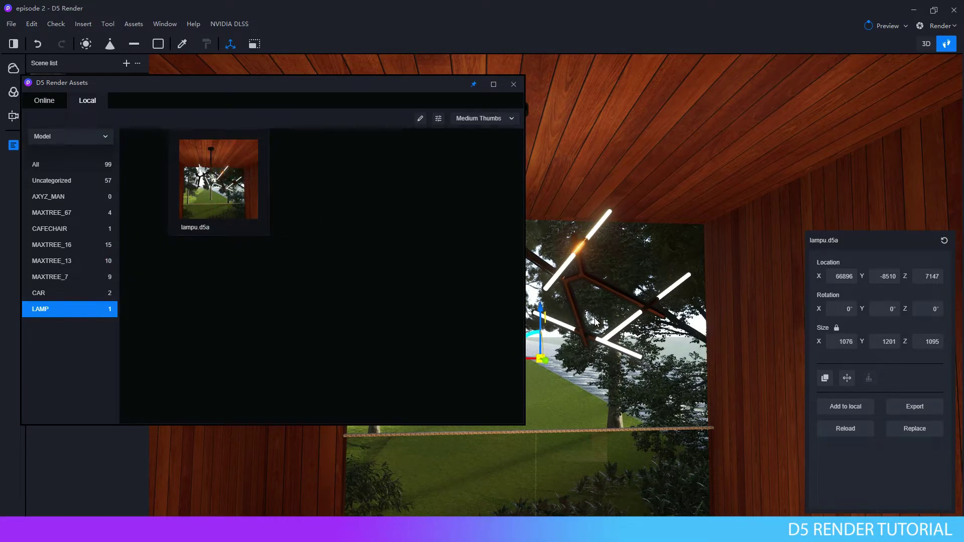
Drag lampu.d5a from the LAMP category into the scene, then swing the view to the glass wall
{"action": "right_click_drag", "start_coordinate": [670, 364], "coordinate": [721, 410]}
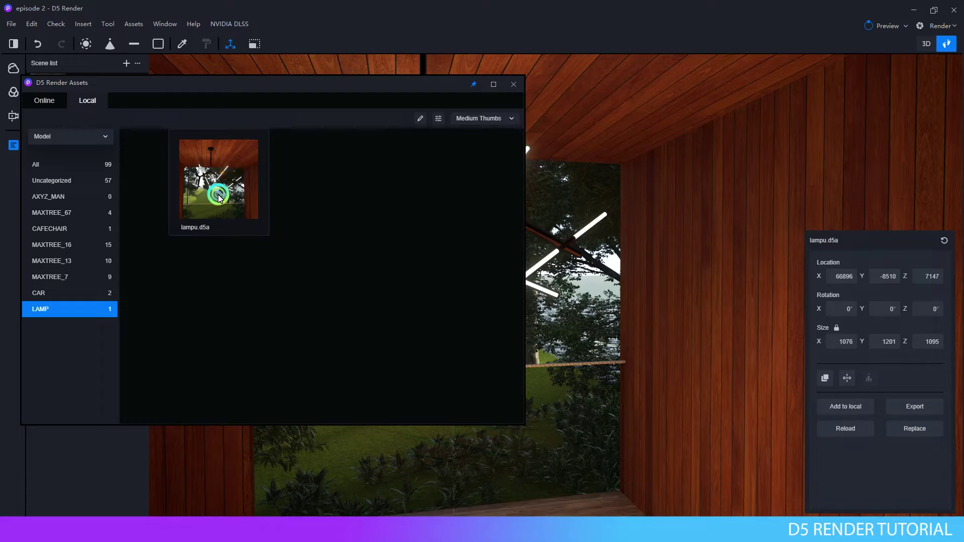
{"action": "left_click_drag", "start_coordinate": [216, 181], "coordinate": [485, 251]}
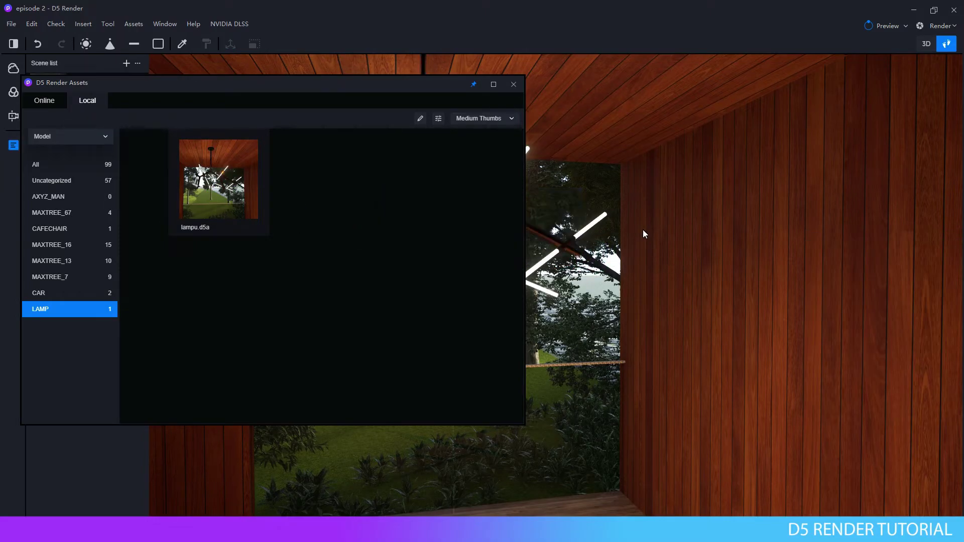
{"action": "mouse_move", "coordinate": [657, 257]}
{"action": "right_mouse_down"}
{"action": "mouse_move", "coordinate": [959, 294]}
{"action": "mouse_move", "coordinate": [669, 328]}
{"action": "mouse_move", "coordinate": [812, 267]}
{"action": "mouse_move", "coordinate": [741, 296]}
{"action": "mouse_move", "coordinate": [782, 221]}
{"action": "mouse_move", "coordinate": [786, 250]}
{"action": "mouse_move", "coordinate": [685, 243]}
{"action": "mouse_move", "coordinate": [661, 251]}
{"action": "mouse_move", "coordinate": [578, 125]}
{"action": "mouse_move", "coordinate": [684, 285]}
{"action": "mouse_move", "coordinate": [915, 135]}
{"action": "mouse_move", "coordinate": [709, 129]}
{"action": "mouse_move", "coordinate": [918, 211]}
{"action": "mouse_move", "coordinate": [809, 333]}
{"action": "mouse_move", "coordinate": [890, 304]}
{"action": "mouse_move", "coordinate": [917, 223]}
{"action": "right_mouse_up"}
{"action": "scroll", "coordinate": [772, 290], "scroll_direction": "down", "scroll_amount": 5}
Shift the placed lamp along Y and X and lower it toward the seating area
{"action": "left_click", "coordinate": [917, 223]}
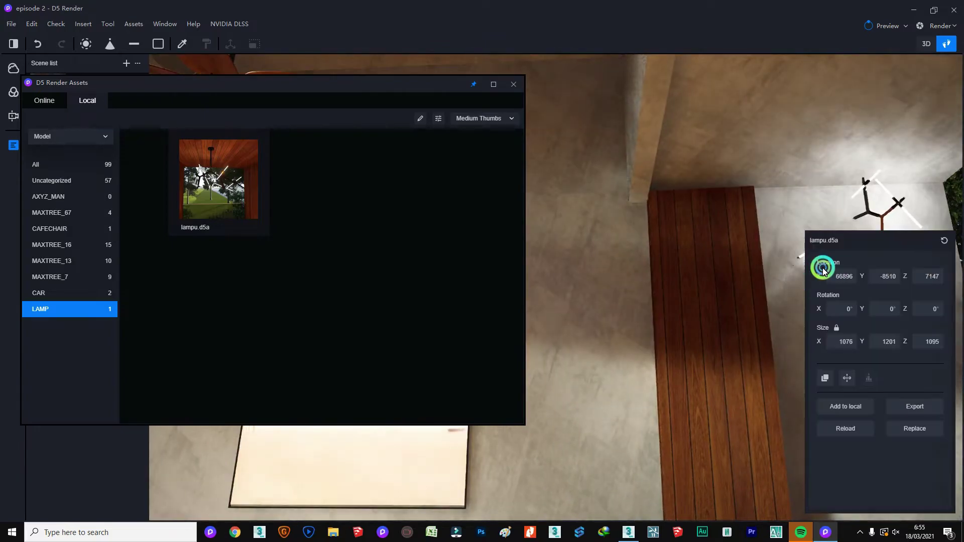
{"action": "right_click_drag", "start_coordinate": [822, 267], "coordinate": [831, 281]}
{"action": "left_click_drag", "start_coordinate": [754, 224], "coordinate": [668, 204]}
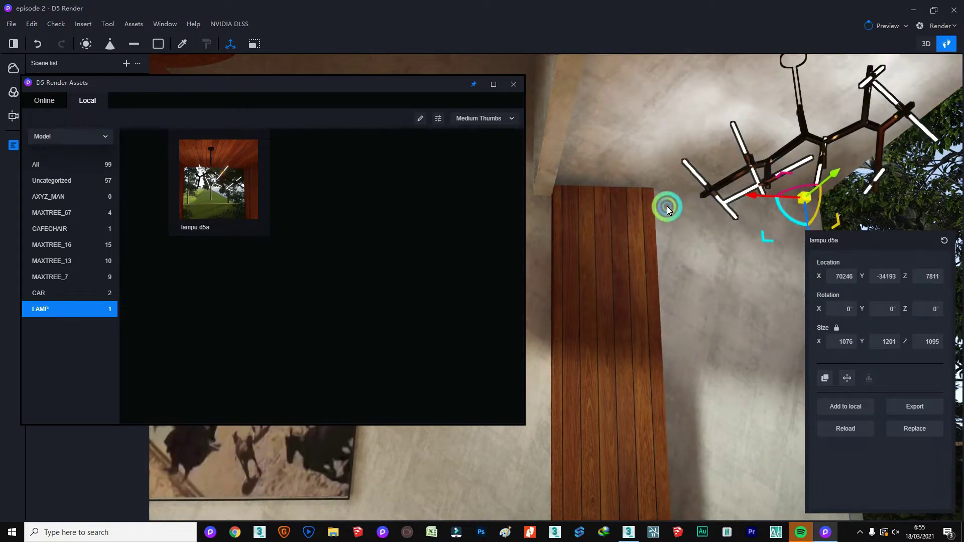
{"action": "mouse_move", "coordinate": [667, 205]}
{"action": "right_mouse_down"}
{"action": "mouse_move", "coordinate": [704, 242]}
{"action": "mouse_move", "coordinate": [647, 219]}
{"action": "mouse_move", "coordinate": [853, 174]}
{"action": "right_mouse_up"}
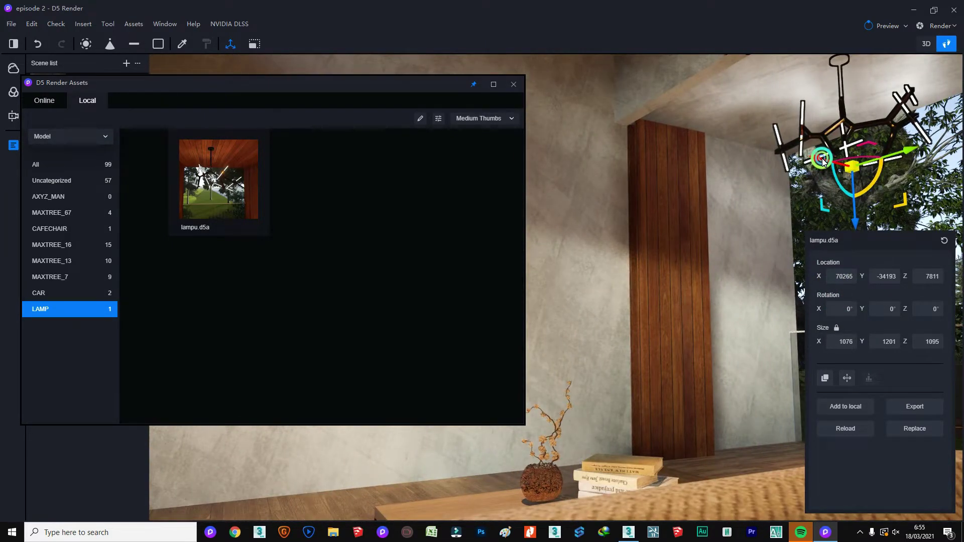
{"action": "left_click_drag", "start_coordinate": [823, 159], "coordinate": [699, 193]}
{"action": "right_click_drag", "start_coordinate": [700, 193], "coordinate": [786, 240]}
{"action": "left_click_drag", "start_coordinate": [784, 275], "coordinate": [789, 291]}
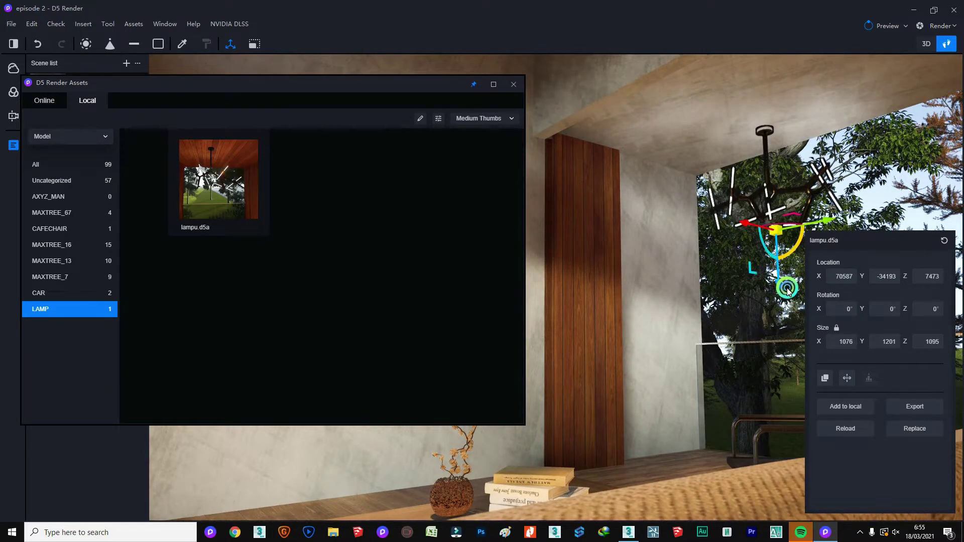
Nudge the lamp along Y above the table at Z 7451, then close the asset library
{"action": "right_click_drag", "start_coordinate": [674, 286], "coordinate": [703, 274]}
{"action": "left_click_drag", "start_coordinate": [703, 273], "coordinate": [818, 251]}
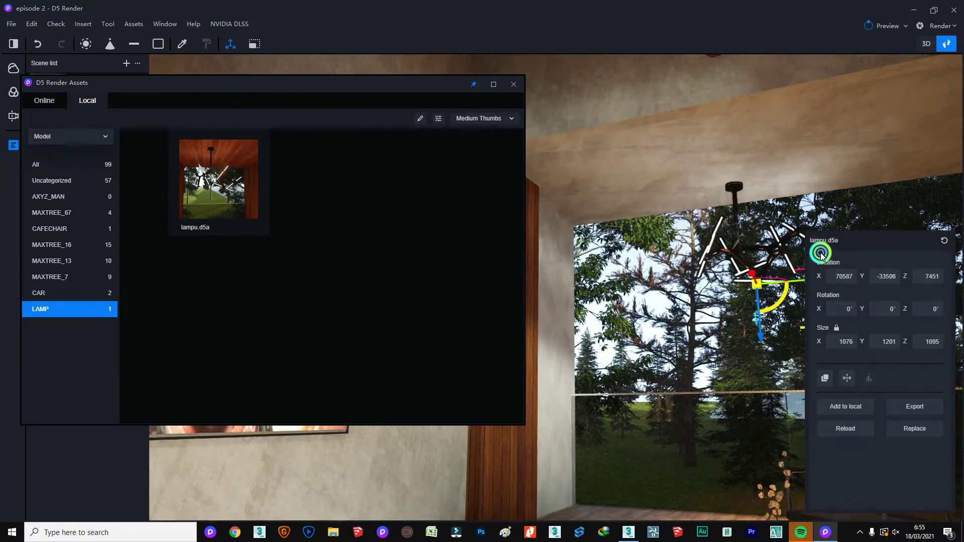
{"action": "right_click_drag", "start_coordinate": [734, 330], "coordinate": [723, 191]}
{"action": "left_click_drag", "start_coordinate": [723, 192], "coordinate": [746, 185]}
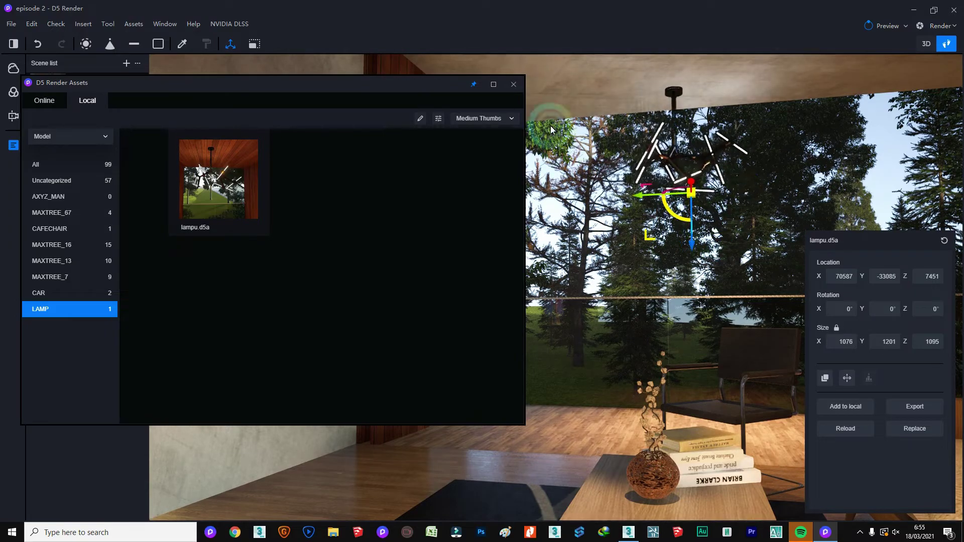
{"action": "left_click", "coordinate": [513, 84]}
{"action": "left_click", "coordinate": [619, 192]}
{"action": "mouse_move", "coordinate": [619, 193]}
{"action": "right_mouse_down"}
{"action": "mouse_move", "coordinate": [583, 305]}
{"action": "mouse_move", "coordinate": [643, 243]}
{"action": "mouse_move", "coordinate": [701, 212]}
{"action": "mouse_move", "coordinate": [574, 209]}
{"action": "mouse_move", "coordinate": [712, 204]}
{"action": "mouse_move", "coordinate": [346, 297]}
{"action": "mouse_move", "coordinate": [471, 327]}
{"action": "mouse_move", "coordinate": [614, 268]}
{"action": "right_mouse_up"}
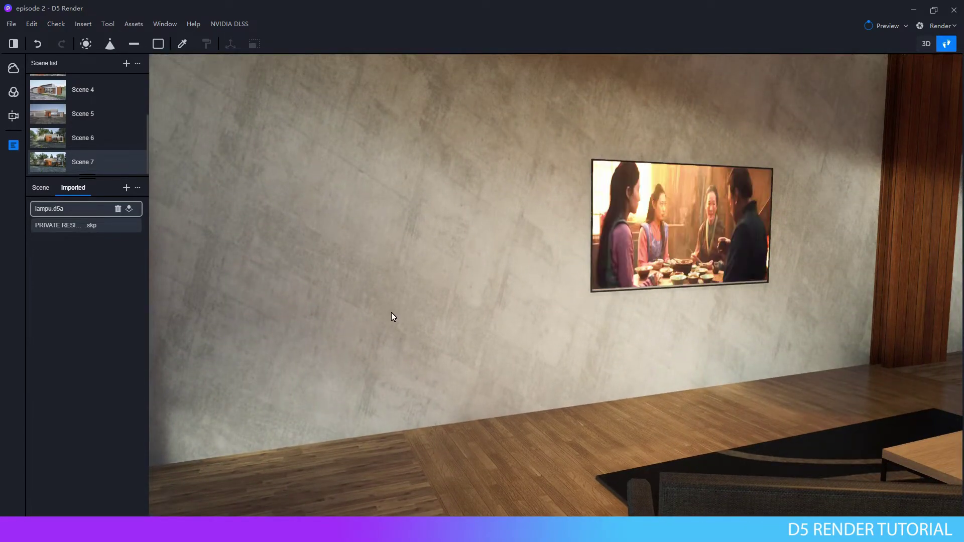
Orbit to the sofa and balcony, then pull back to a wide living-room view
{"action": "mouse_move", "coordinate": [375, 374]}
{"action": "right_mouse_down"}
{"action": "mouse_move", "coordinate": [731, 350]}
{"action": "mouse_move", "coordinate": [538, 331]}
{"action": "mouse_move", "coordinate": [728, 426]}
{"action": "right_mouse_up"}
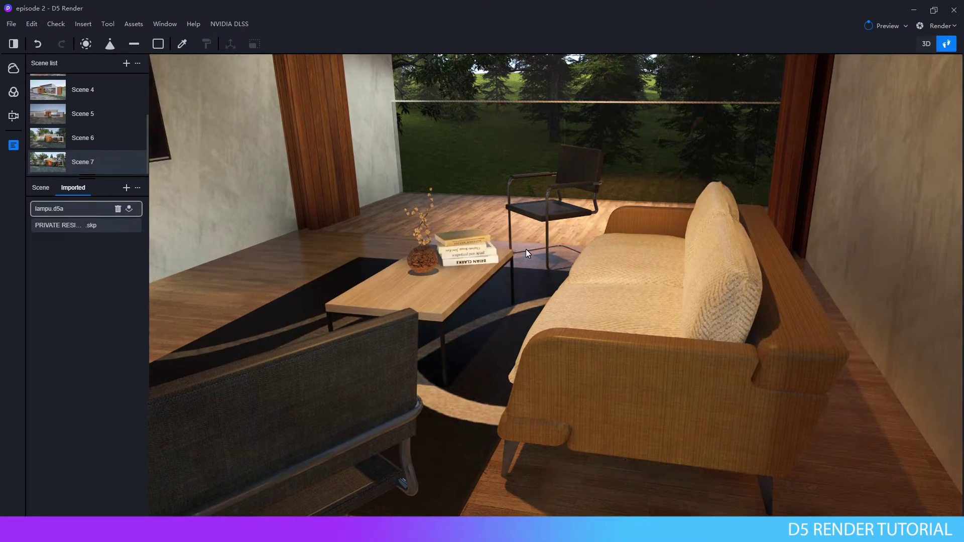
{"action": "right_click_drag", "start_coordinate": [526, 250], "coordinate": [607, 122]}
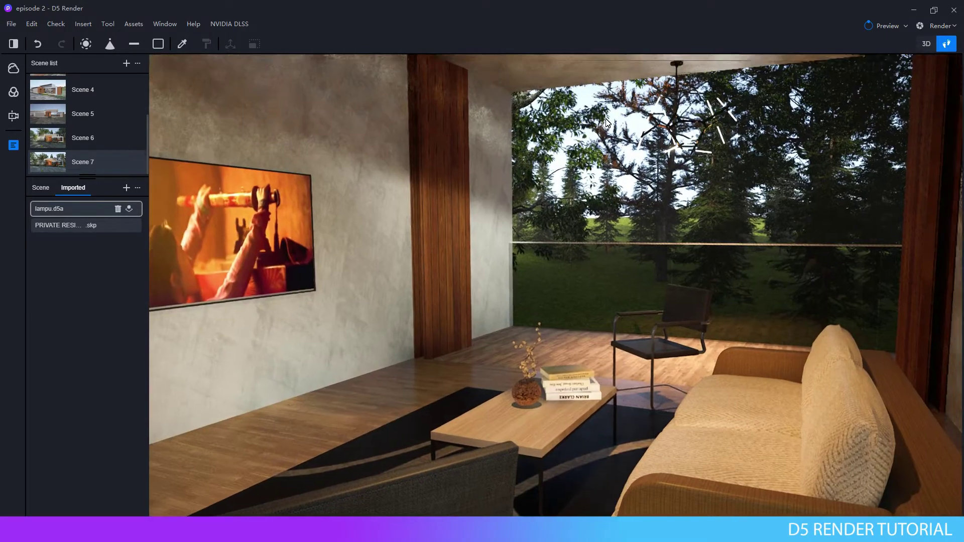